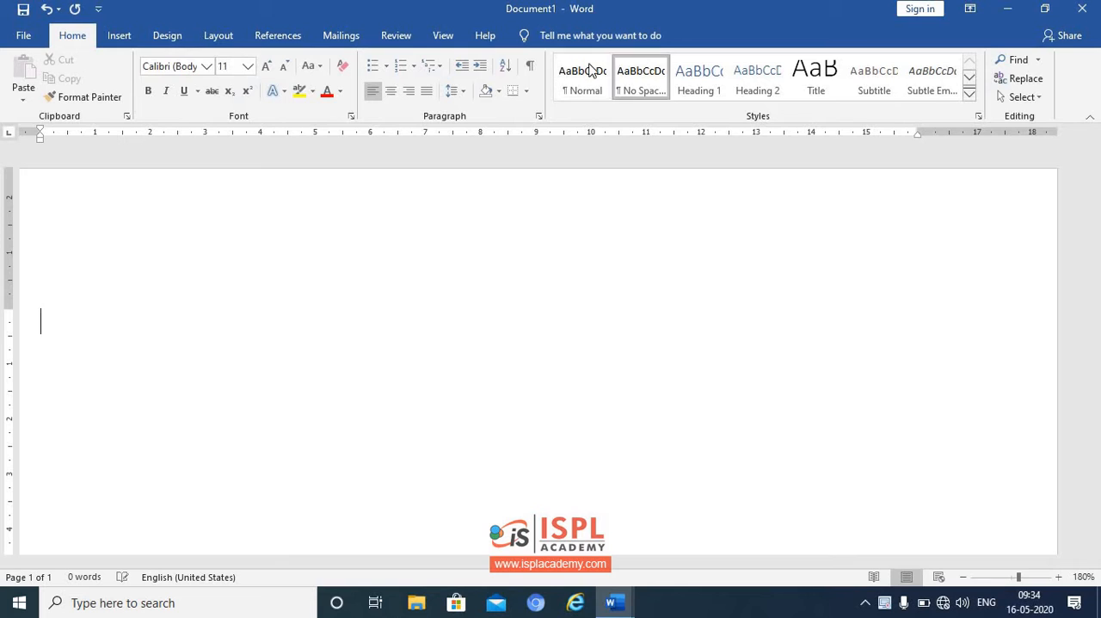
- Set the font size to 20 and insert a hyperlink to the tally document from the Documents folder
left_click(247, 67)
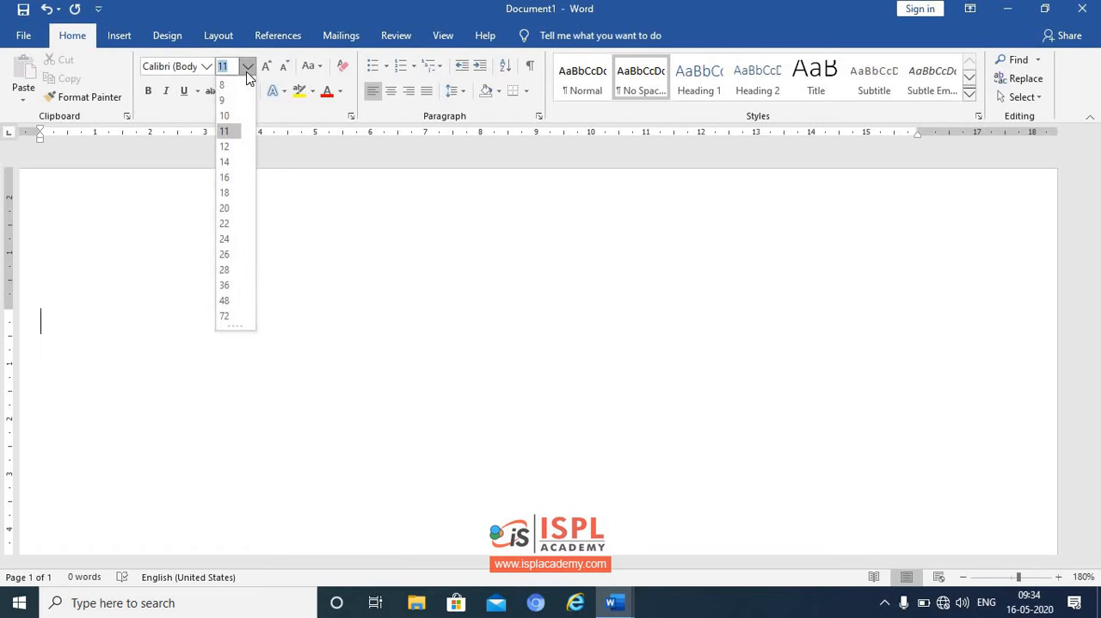
left_click(226, 209)
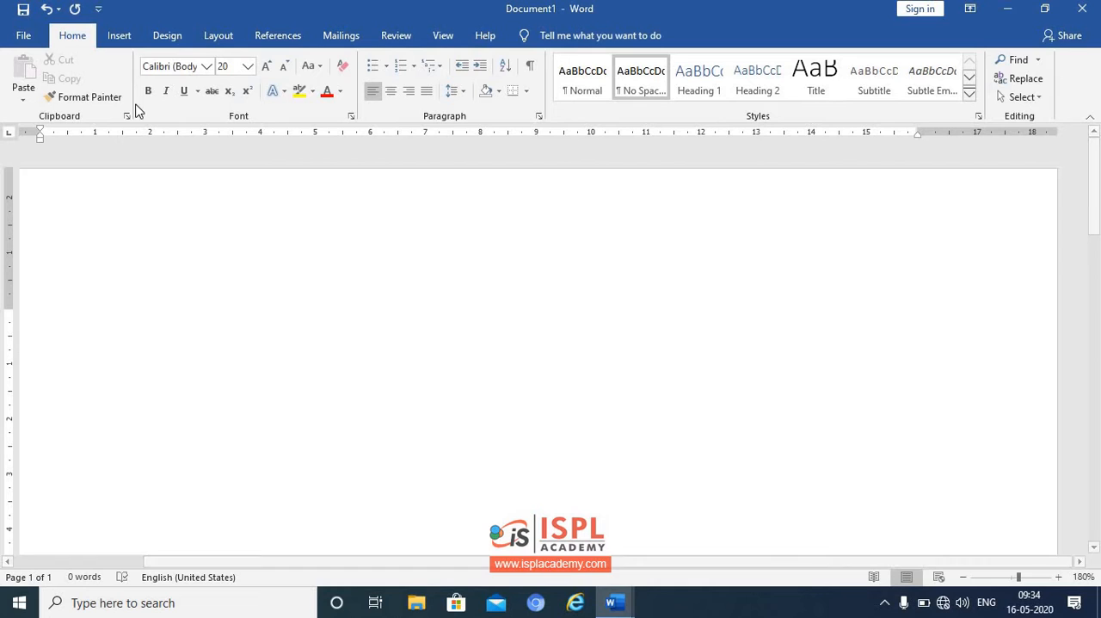
left_click(121, 39)
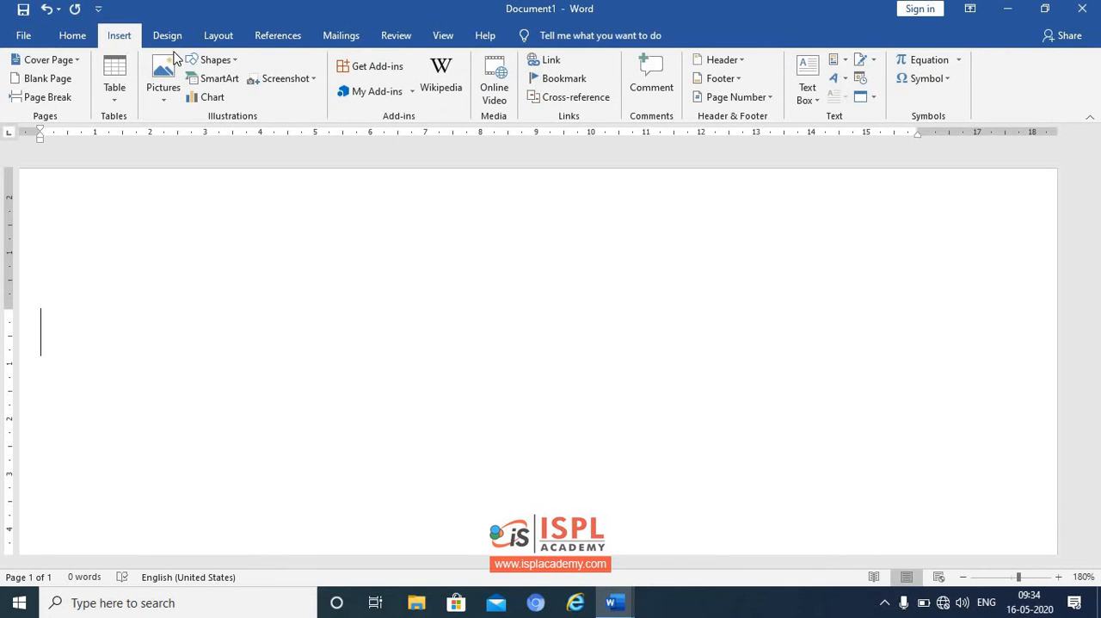
left_click(548, 61)
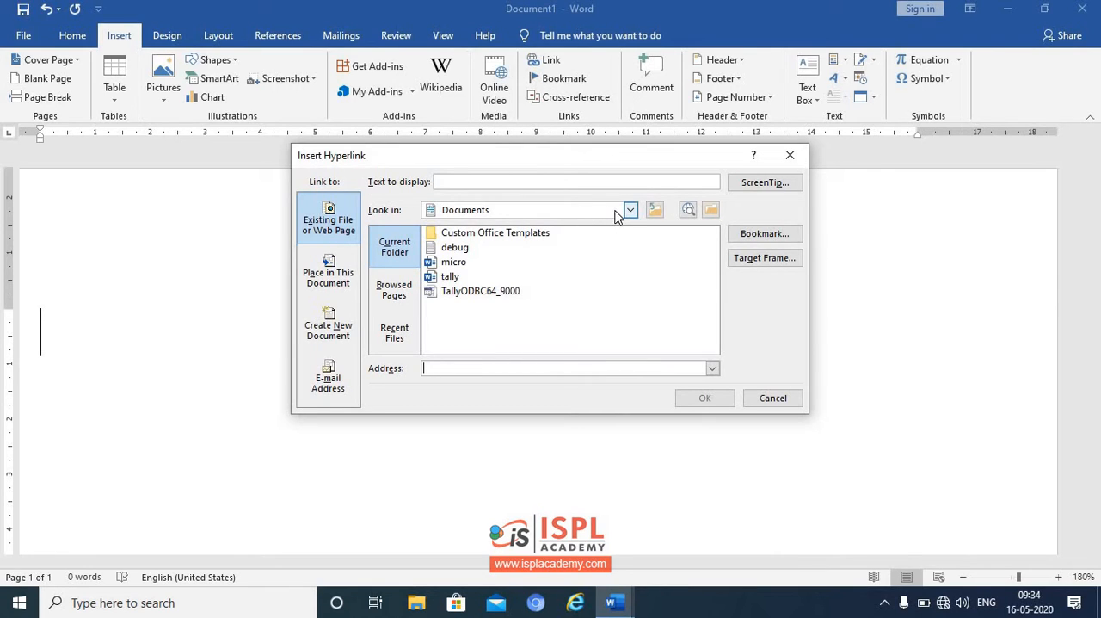
left_click(451, 276)
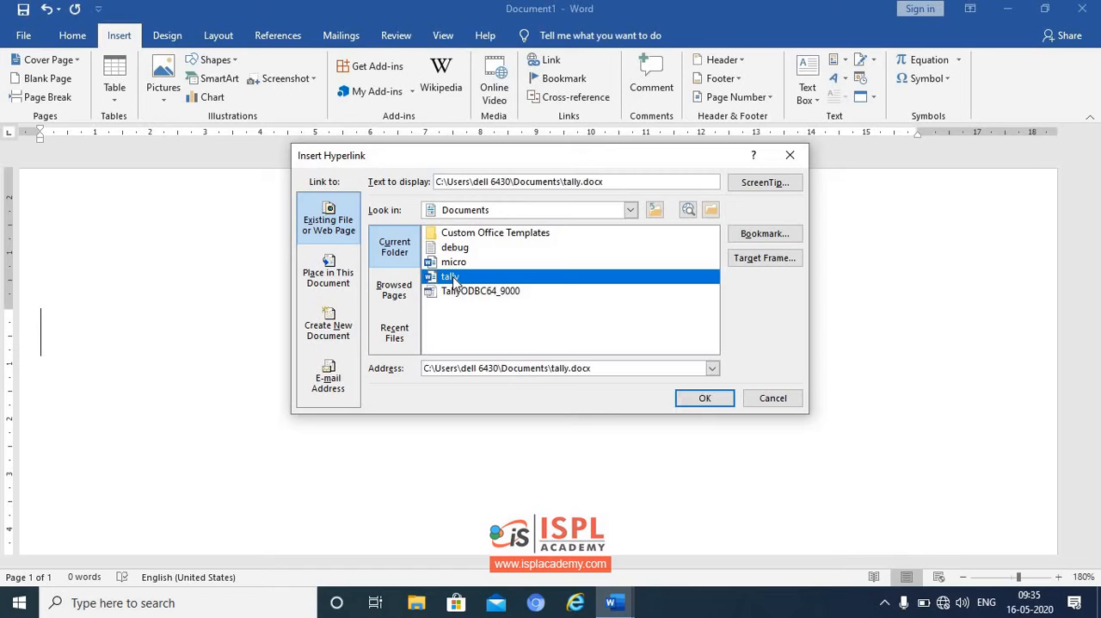
left_click(683, 401)
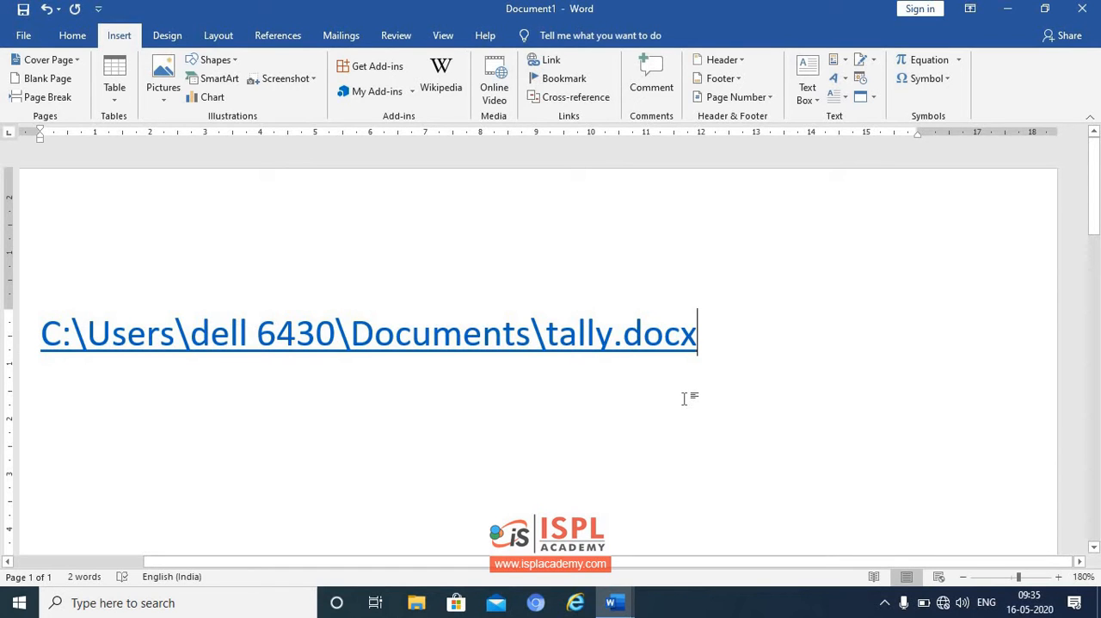
- Open the tally.docx hyperlink past the security notice, view the linked document maximized, and close it
left_click(558, 336)
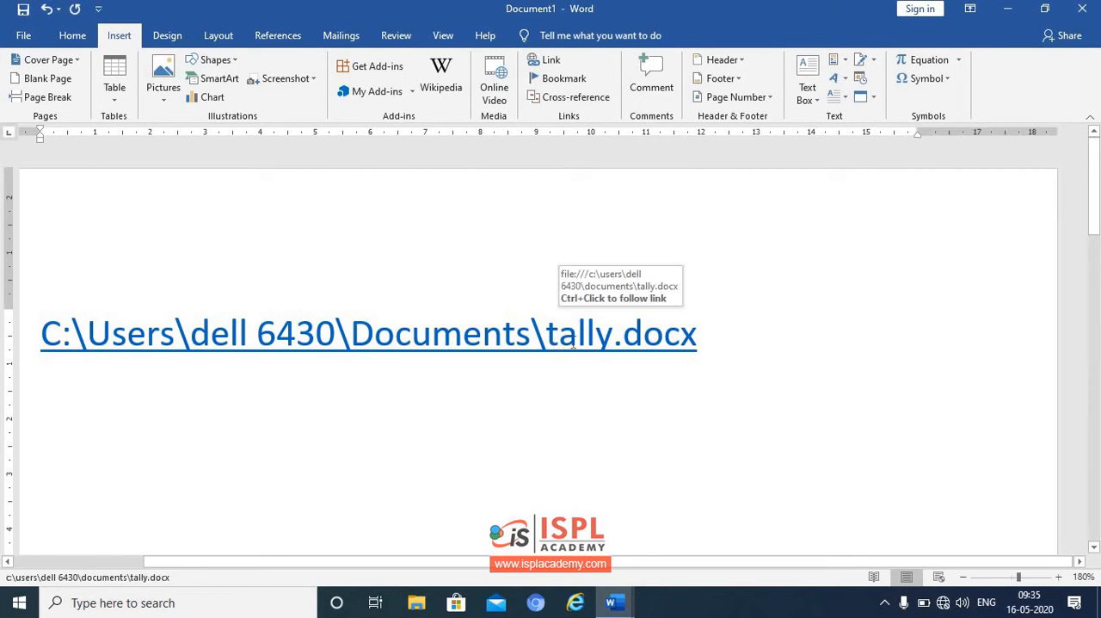
right_click(575, 346)
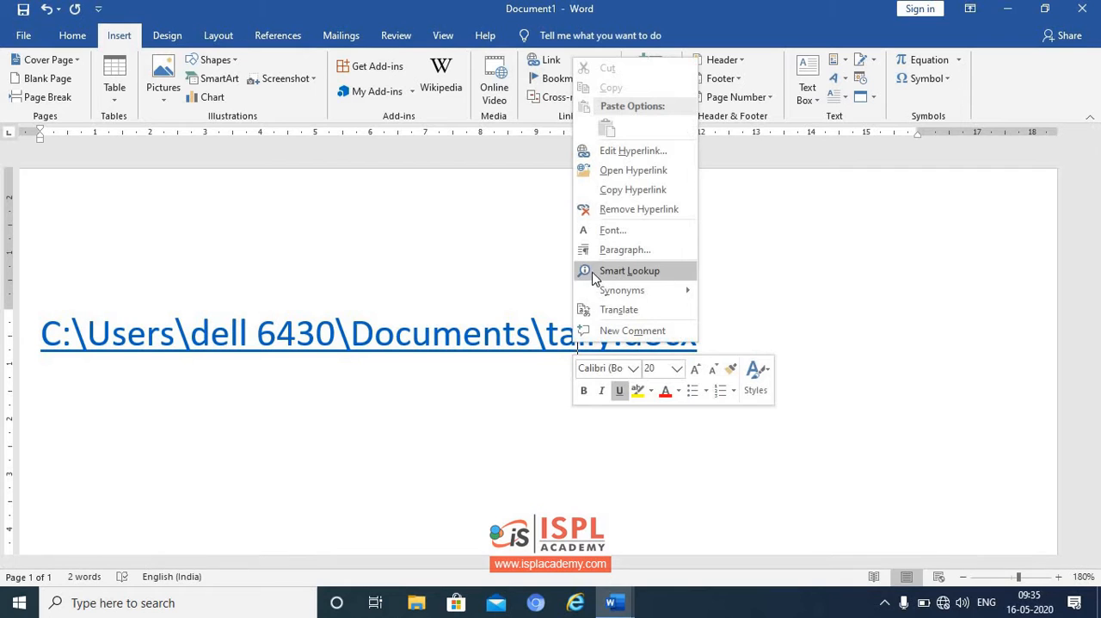
mouse_move(599, 297)
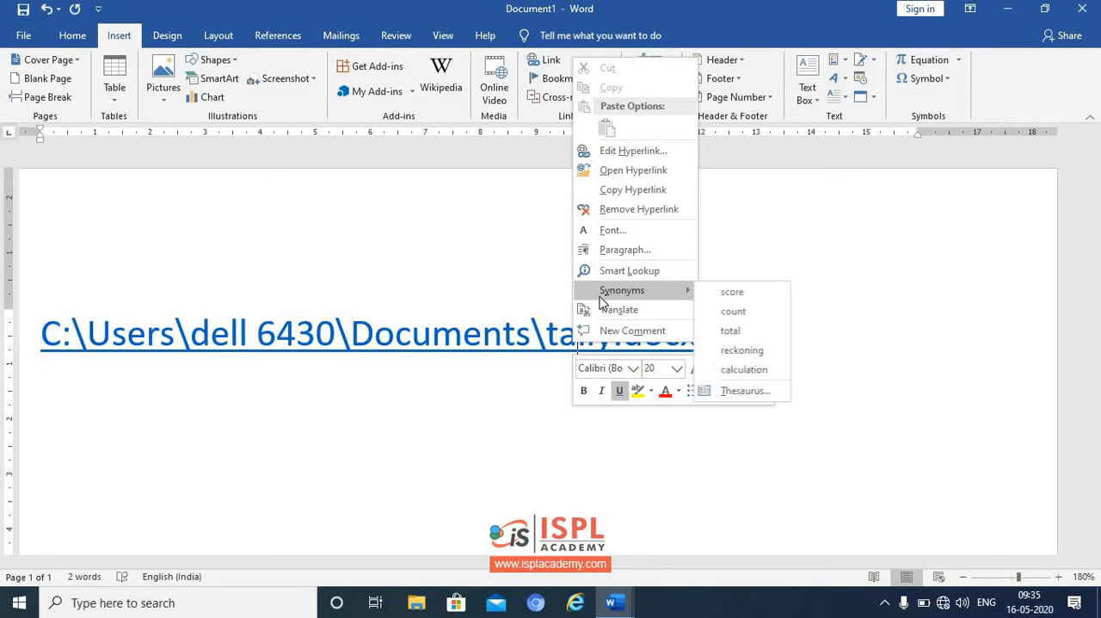
left_click(629, 173)
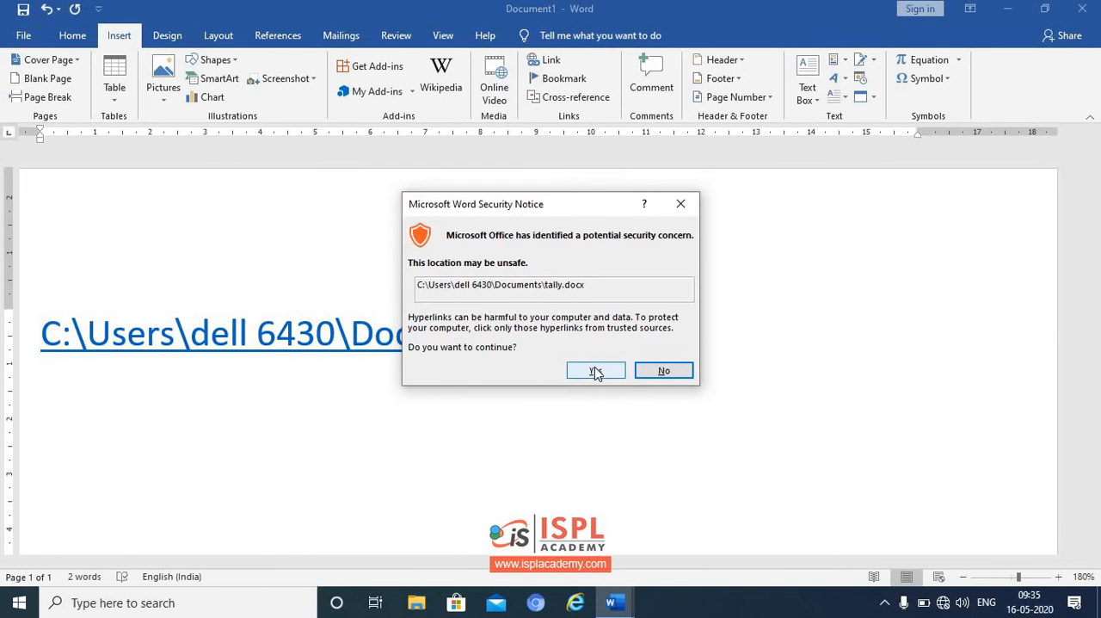
left_click(595, 371)
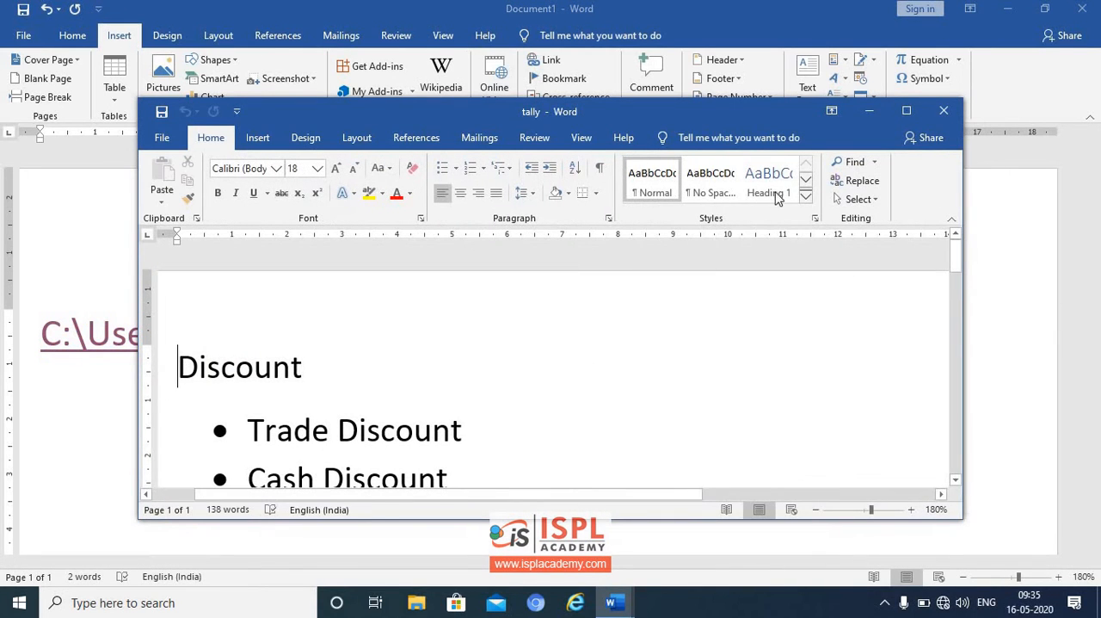
left_click(906, 111)
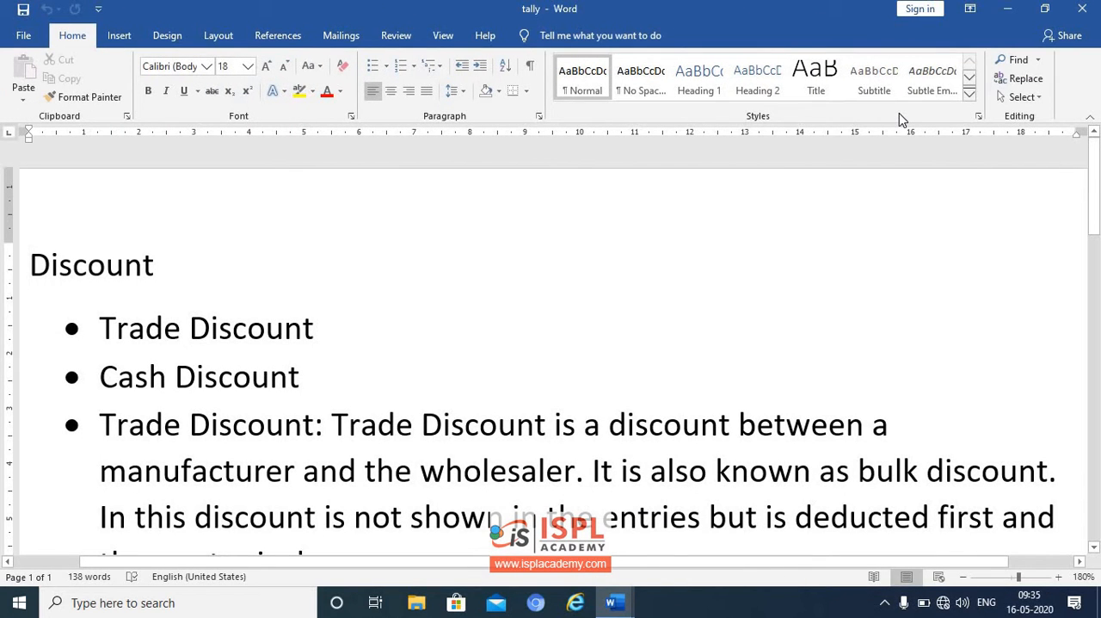
left_click(1083, 9)
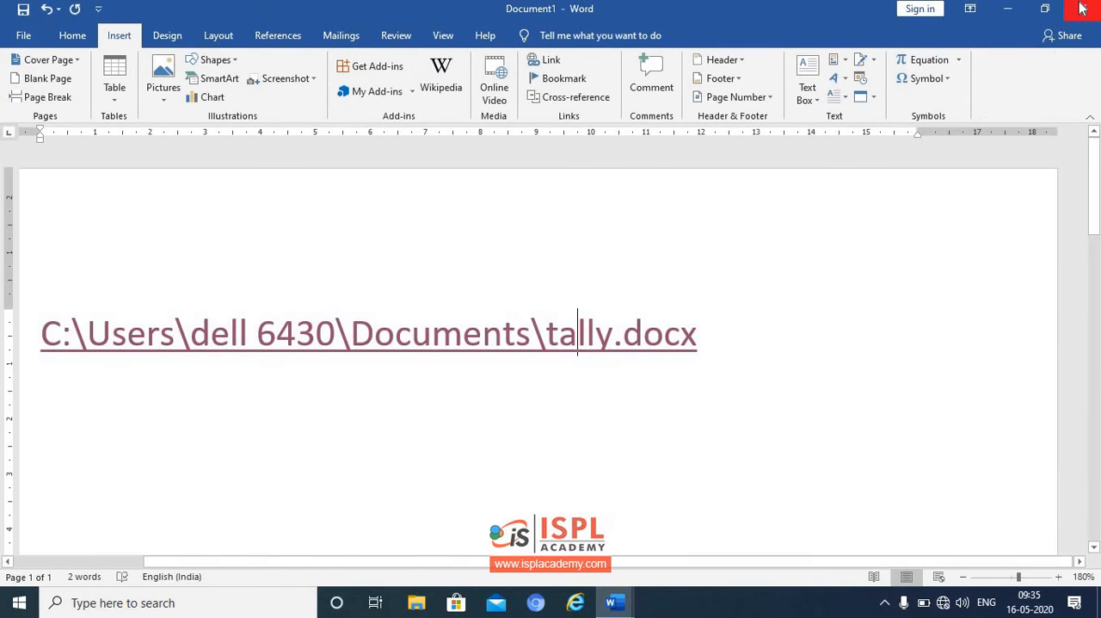
- Edit the existing hyperlink so that it points to the micro document in the Documents folder
left_click(578, 334)
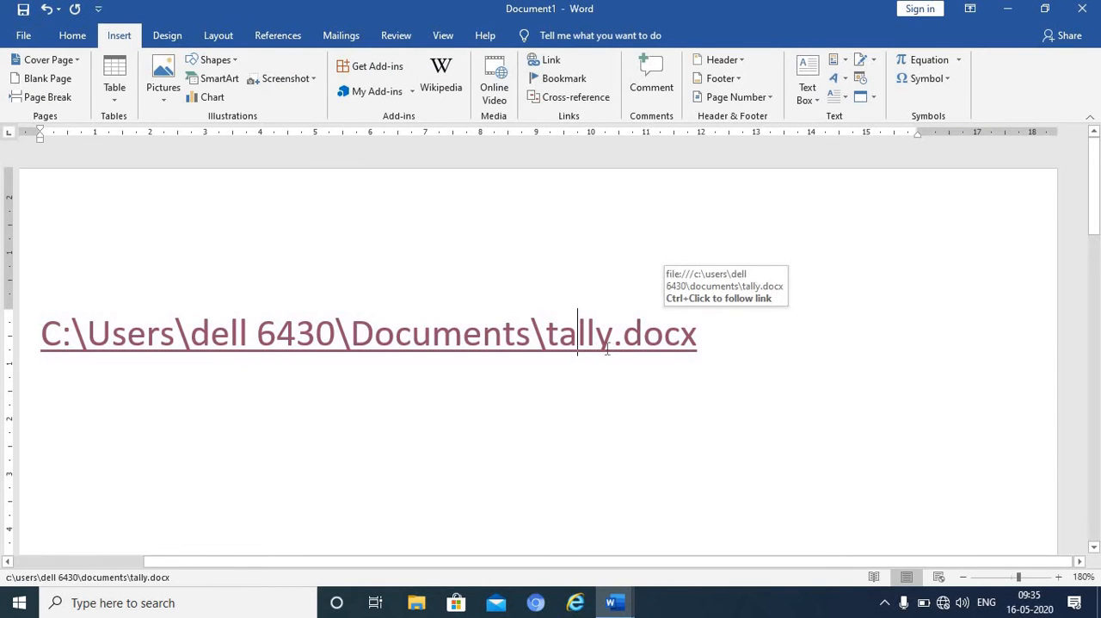
left_click(555, 62)
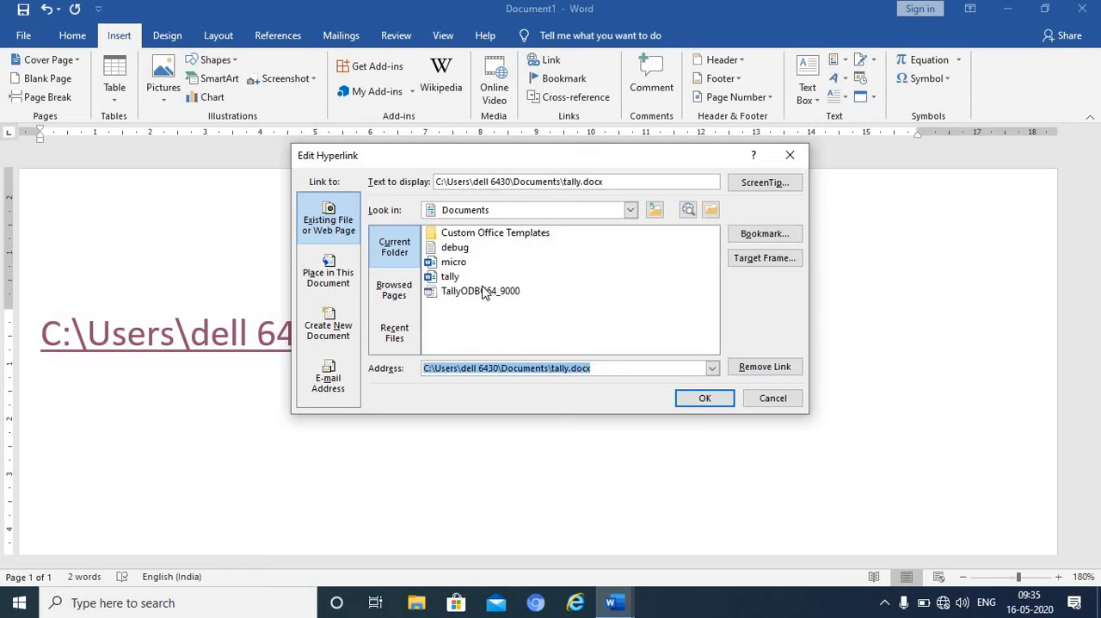
left_click(456, 263)
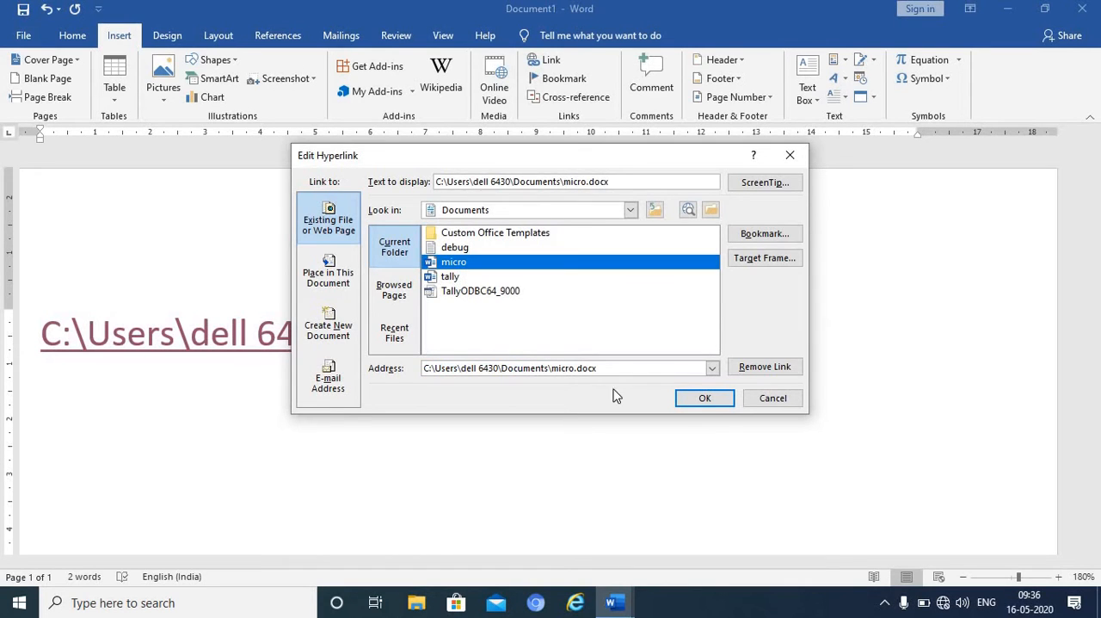
left_click(701, 400)
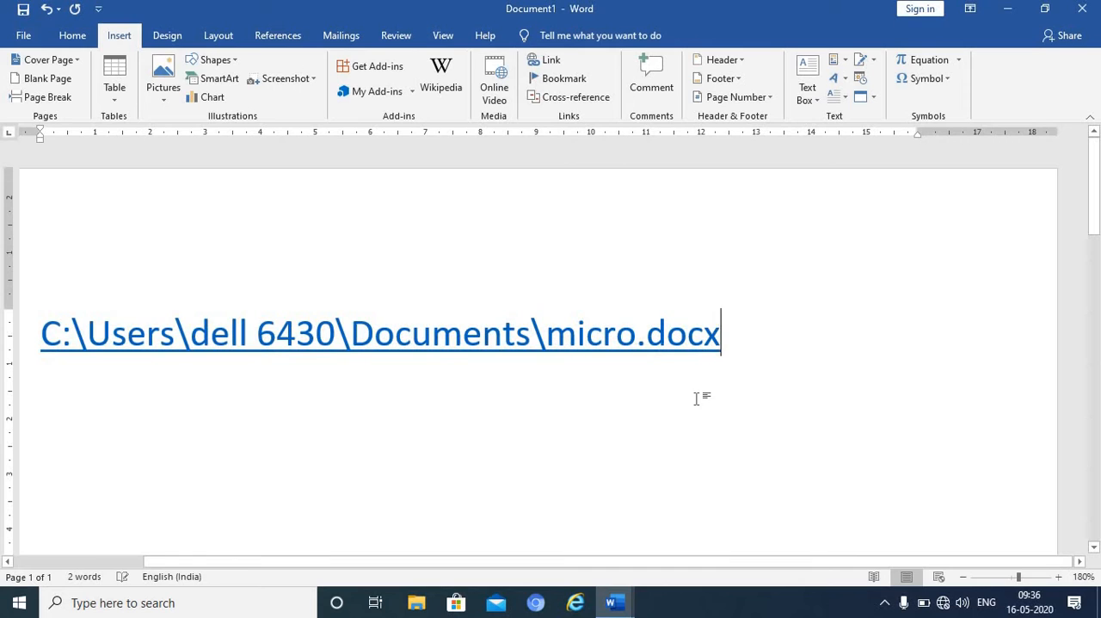
- Open the micro.docx hyperlink, accept the security notice, view the linked document maximized, and close it
left_click(534, 337)
right_click(536, 338)
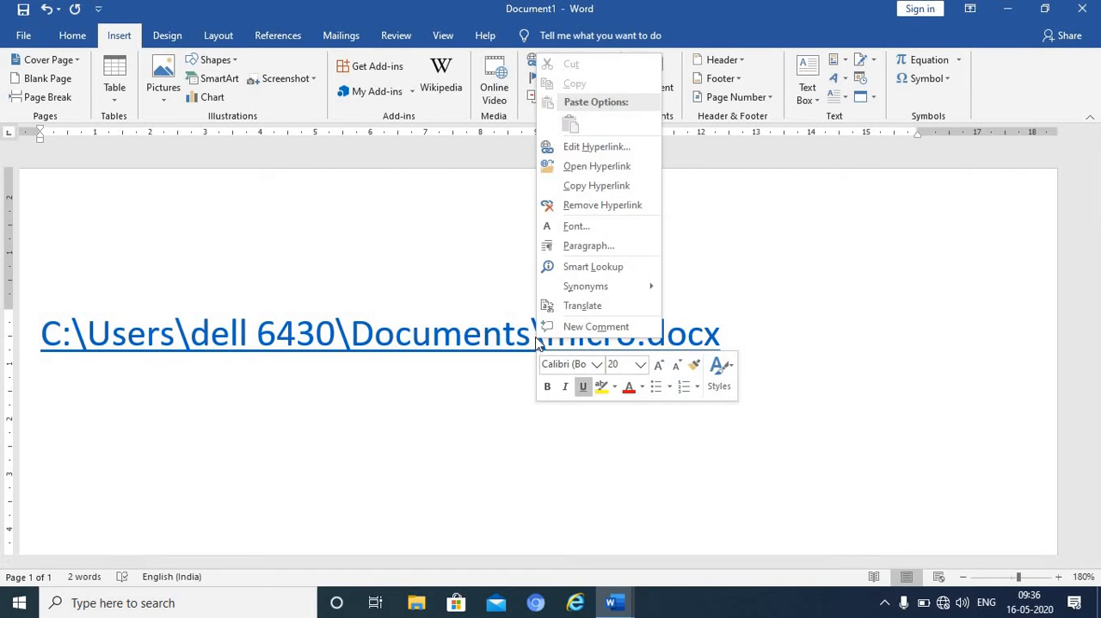
left_click(593, 166)
left_click(594, 370)
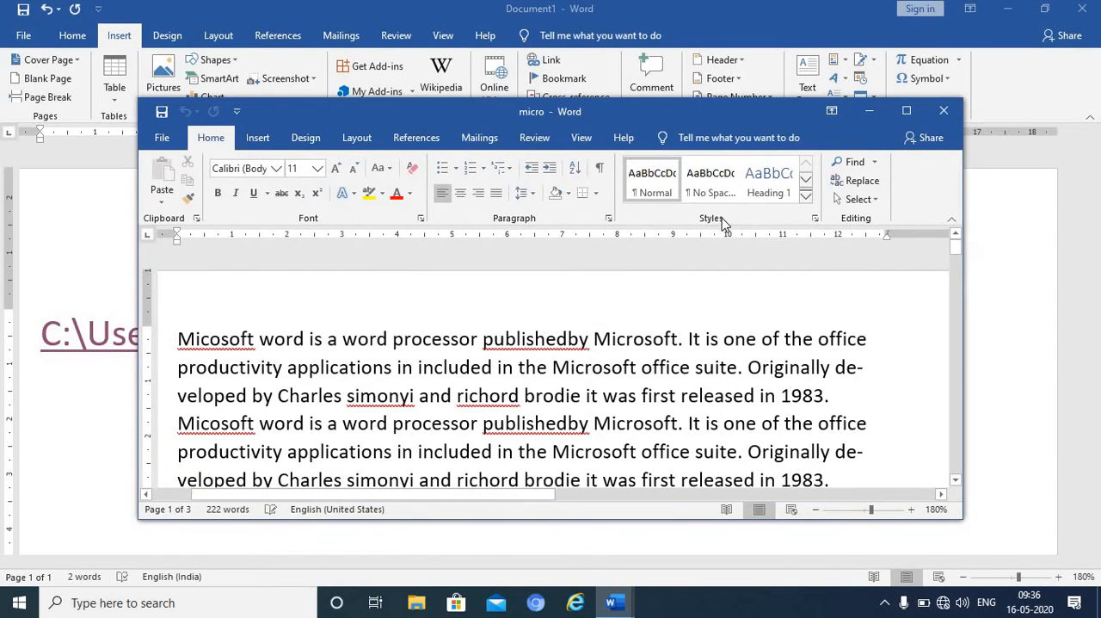
left_click(907, 111)
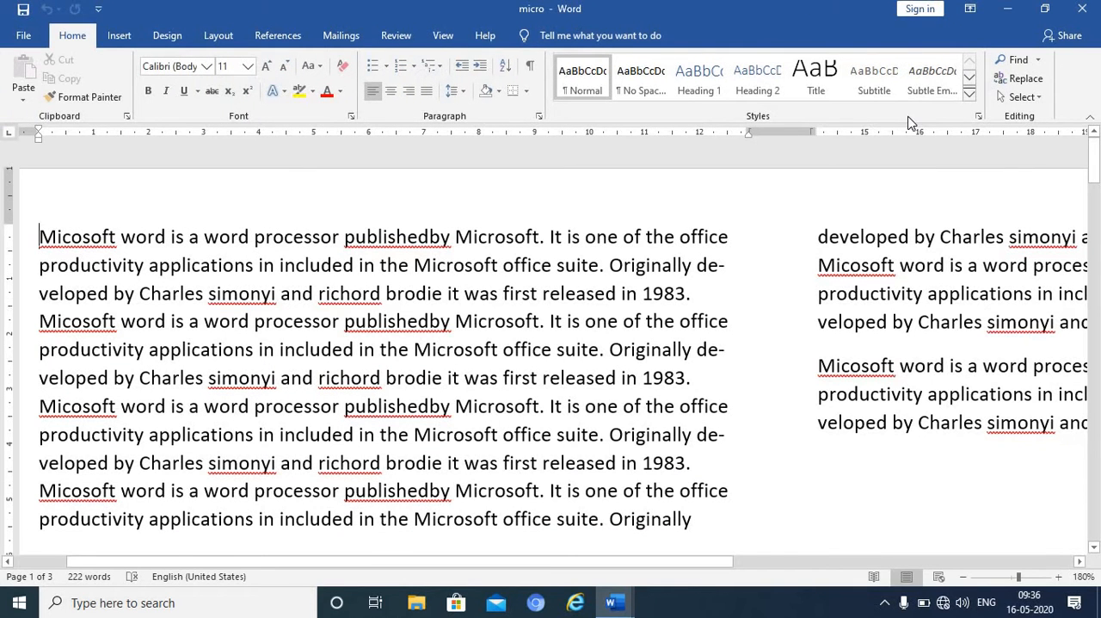
left_click(1082, 11)
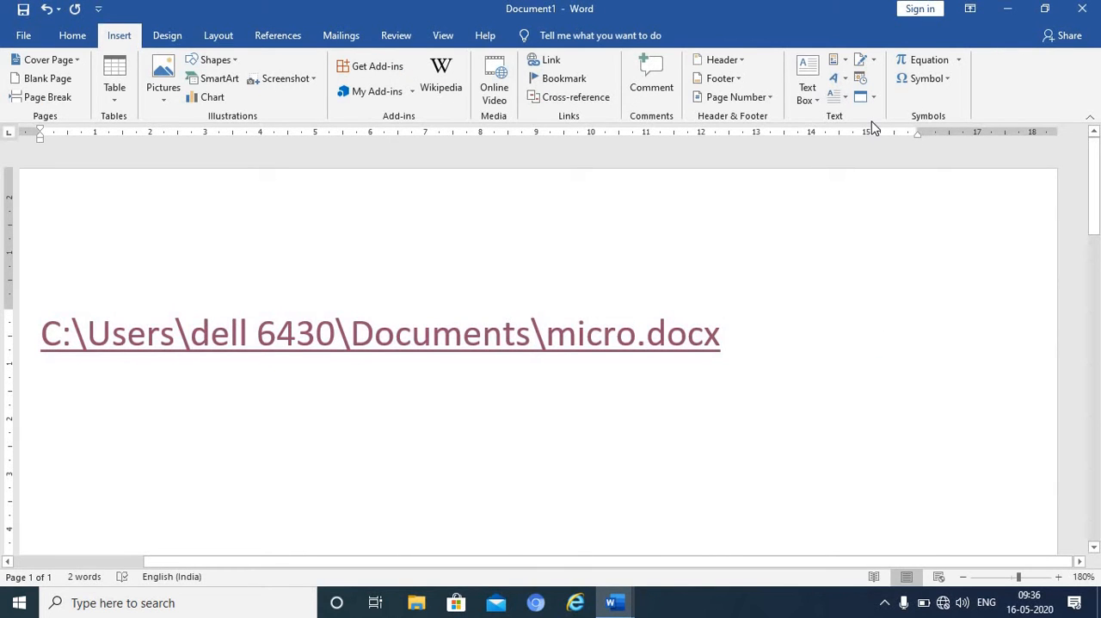
- Follow the micro.docx link again directly from its text, view the maximized document, and return to the blank document's window
triple_click(659, 351)
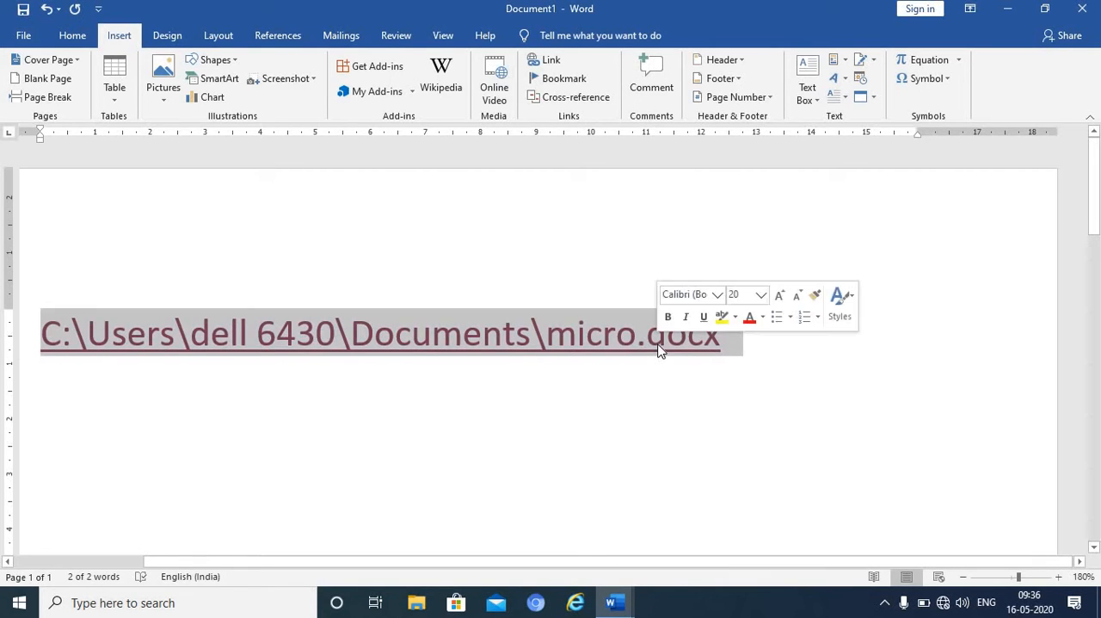
left_click(659, 351)
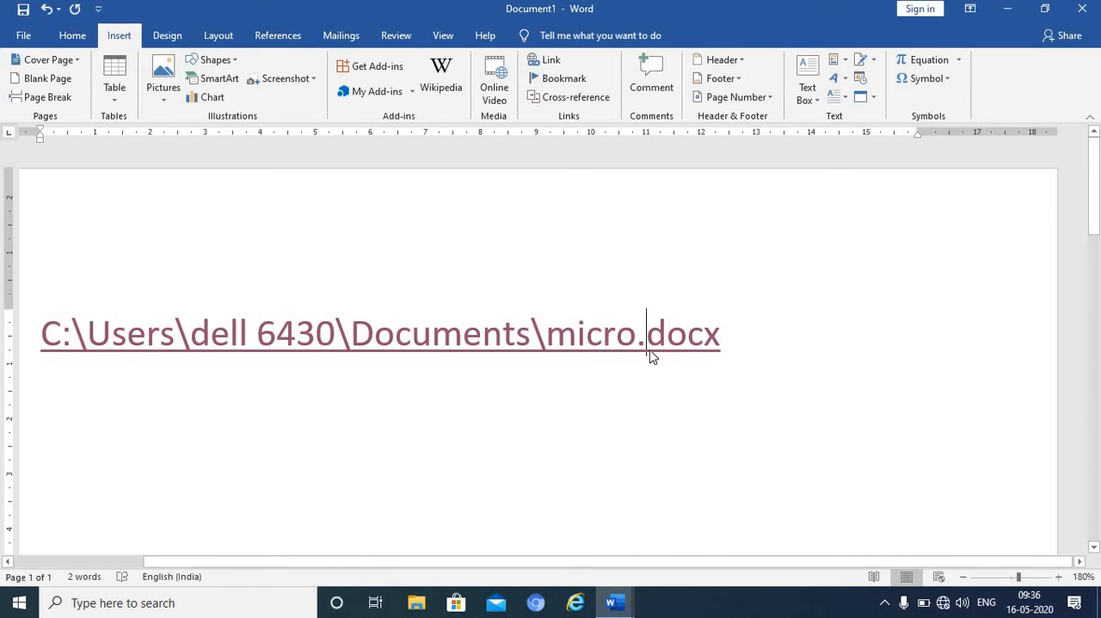
left_click(649, 352, "ctrl")
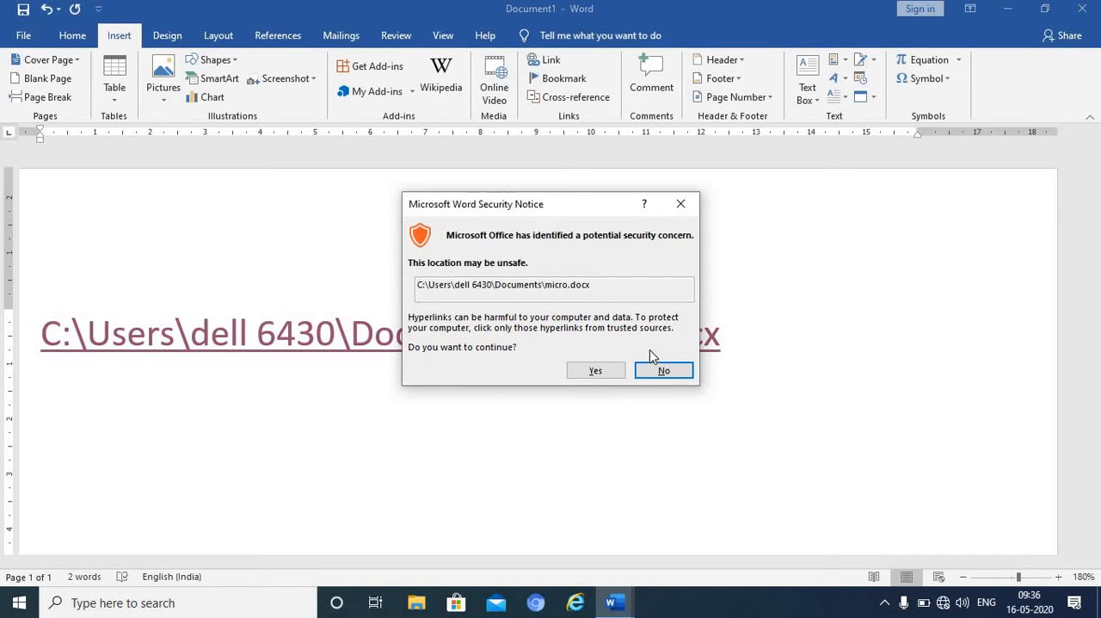
left_click(600, 376)
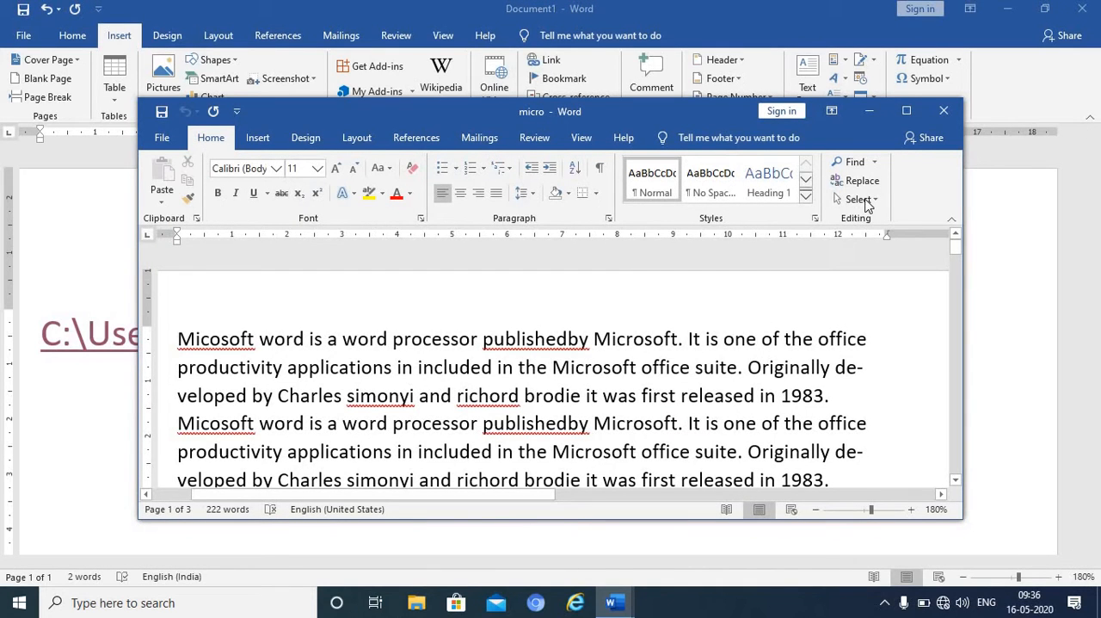
left_click(914, 113)
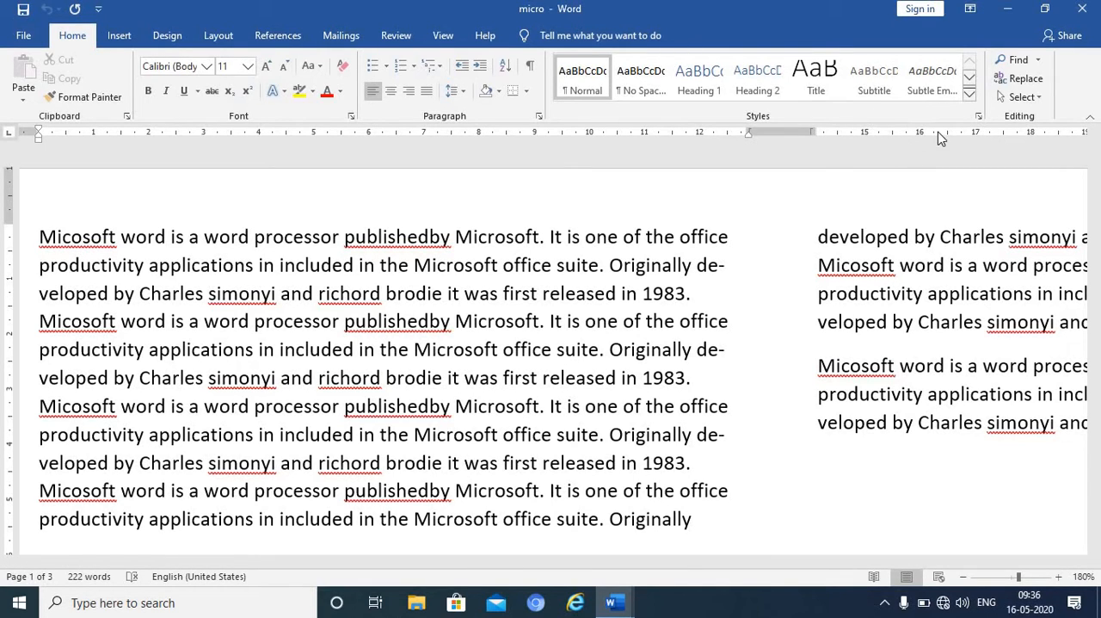
left_click(1082, 11)
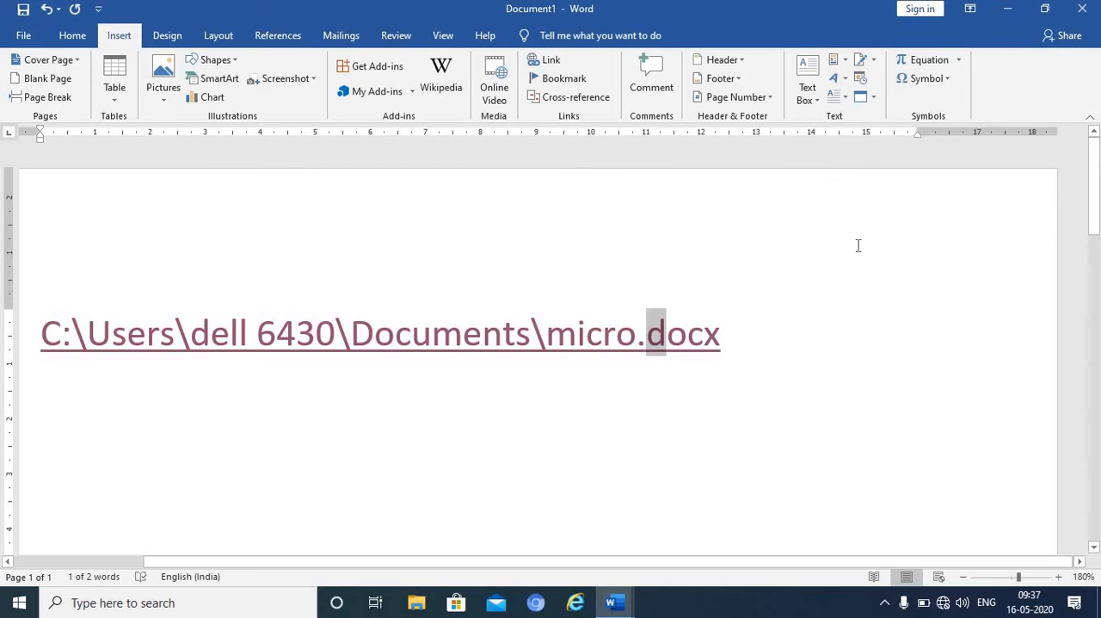
- Delete the whole micro.docx hyperlink line from the document
left_click(723, 342)
key("shift+Home")
key("Delete")
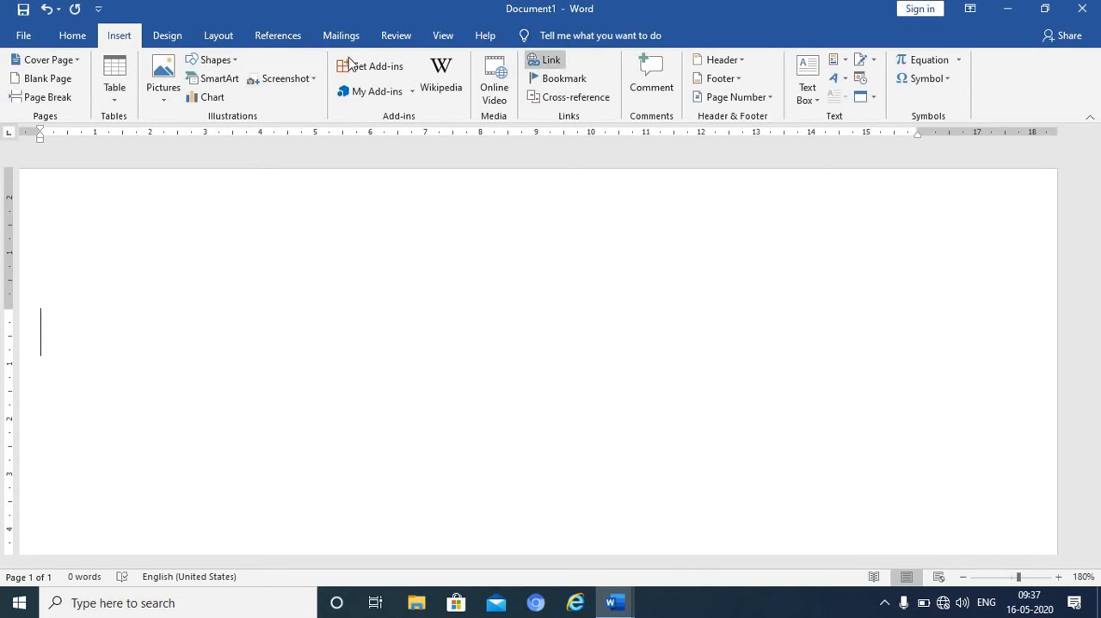
left_click(74, 38)
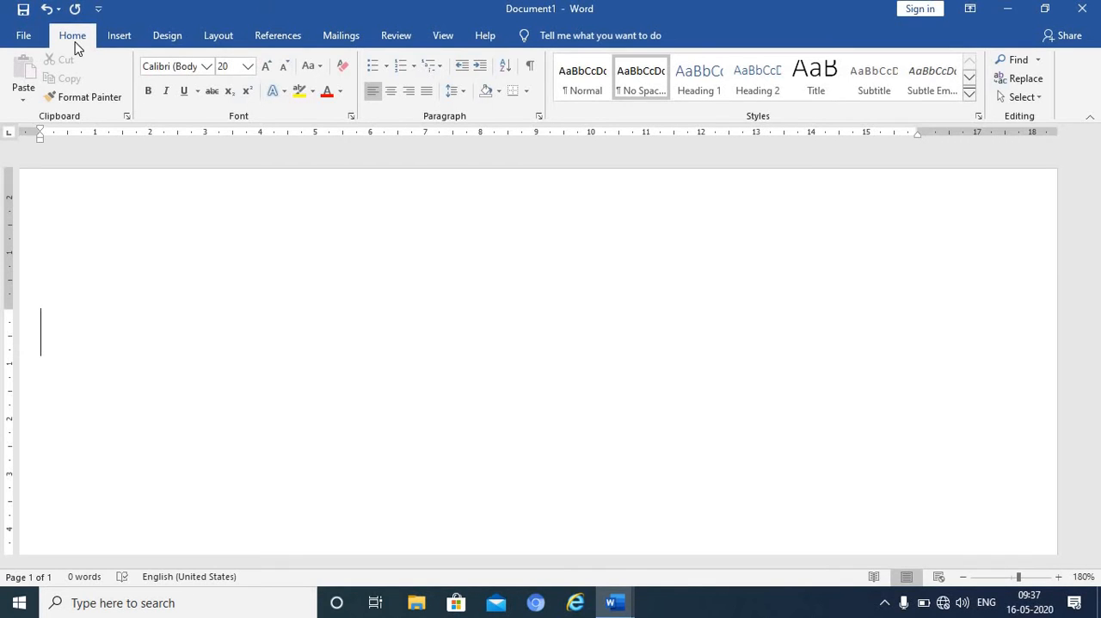
key("ctrl+k")
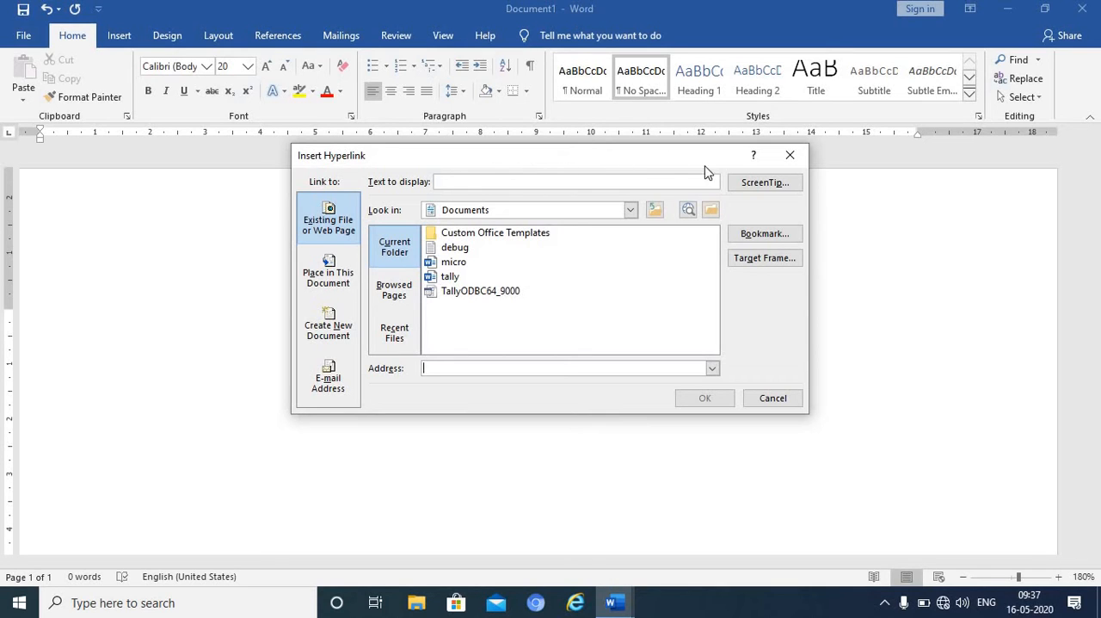
left_click(791, 156)
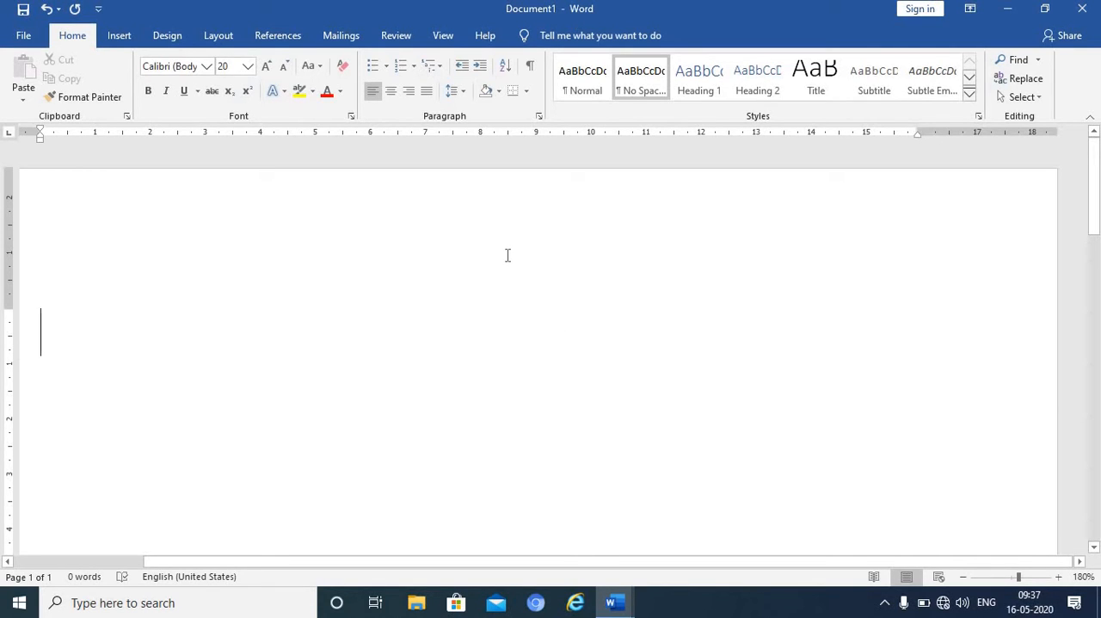
- Generate sample text of three paragraphs with three sentences each using =rand(3,3)
type("=rand(3,3)")
key("Return")
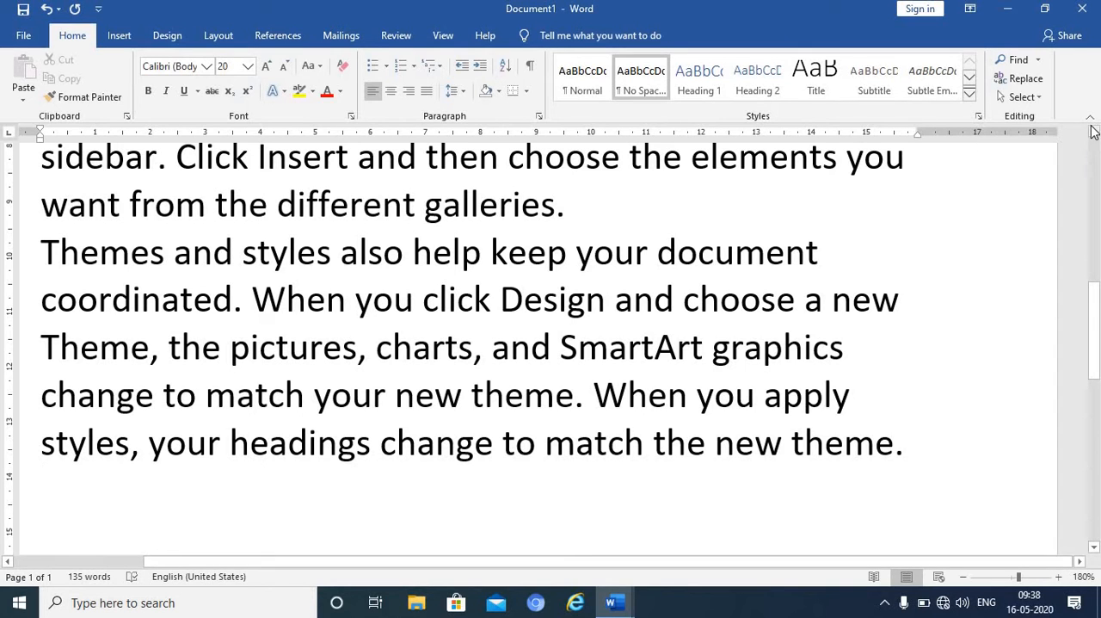
- Add a bookmark named book1 after the word "look" in the second paragraph
left_click_drag(1094, 136, 1094, 136)
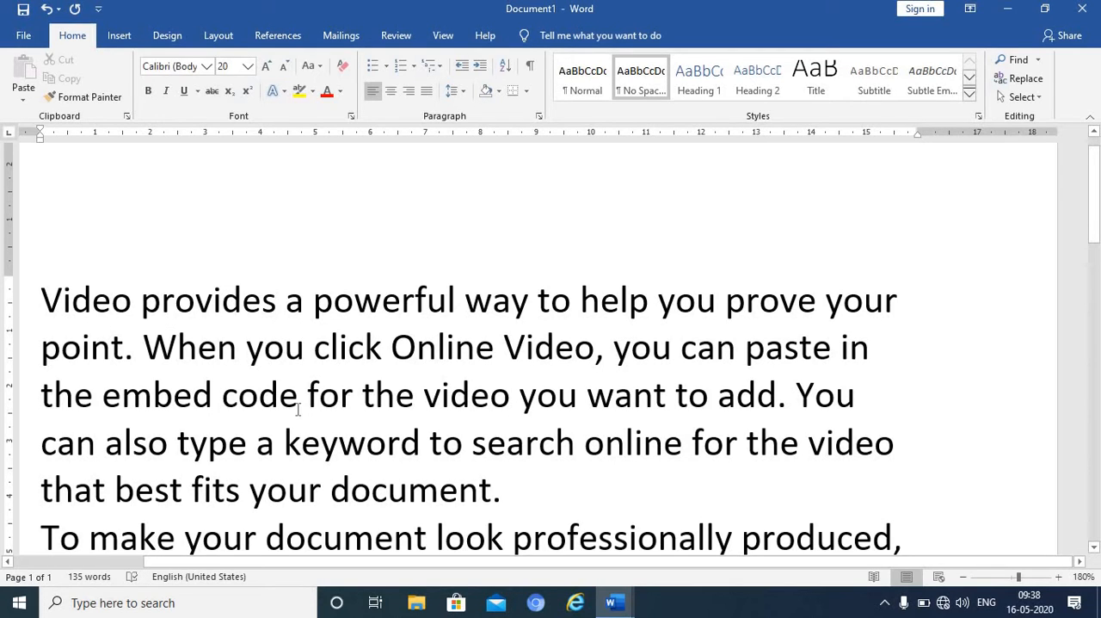
left_click(506, 541)
left_click(1096, 547)
left_click(1095, 547)
left_click(1095, 547)
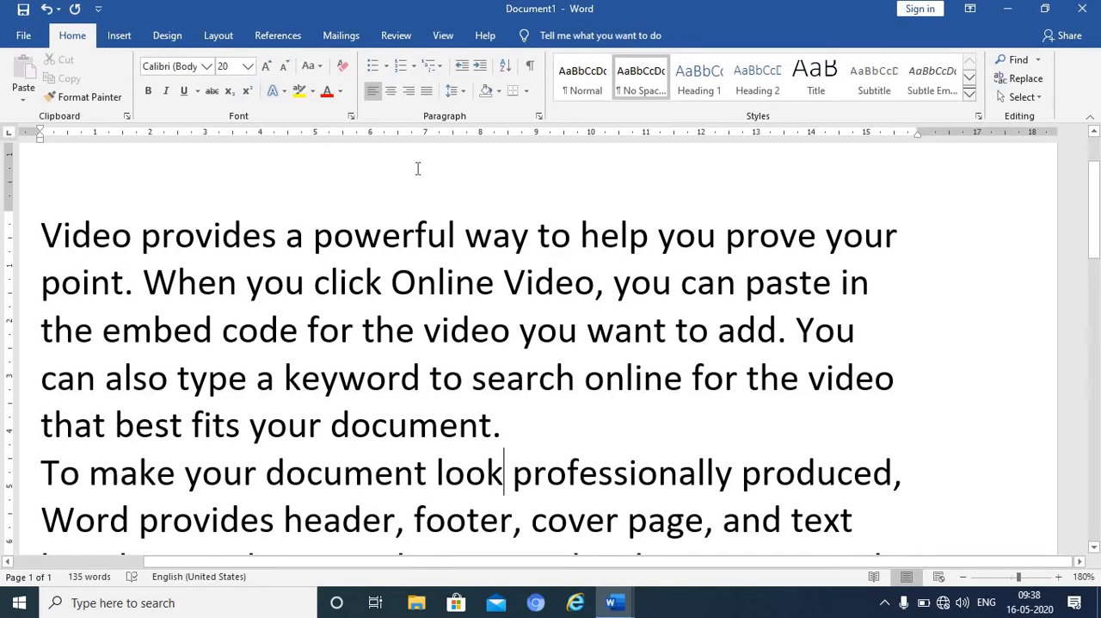
left_click(121, 39)
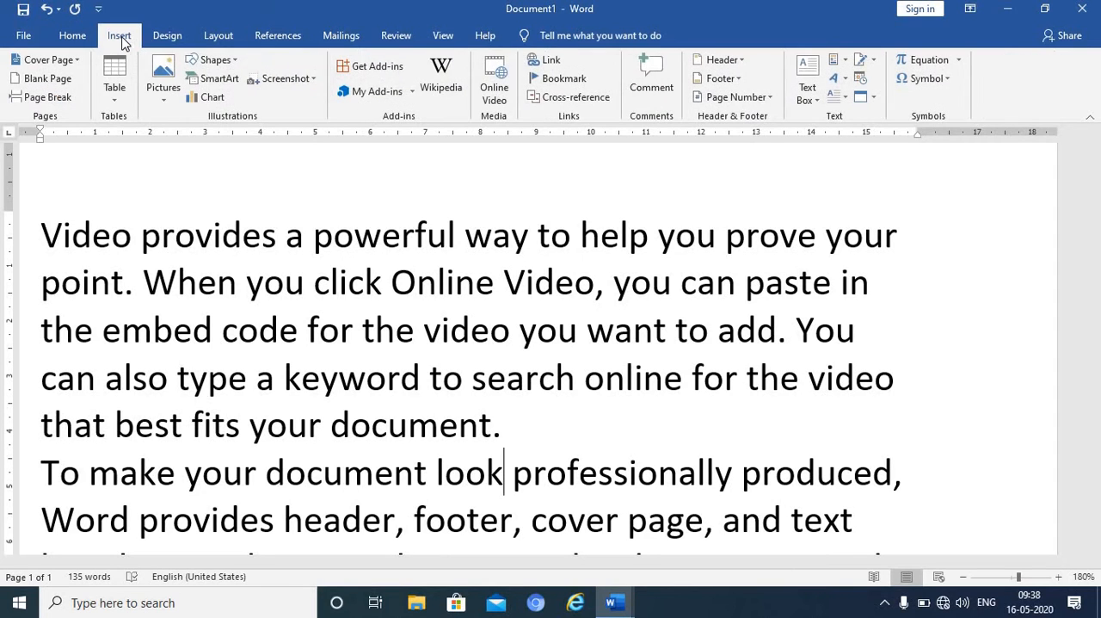
left_click(580, 85)
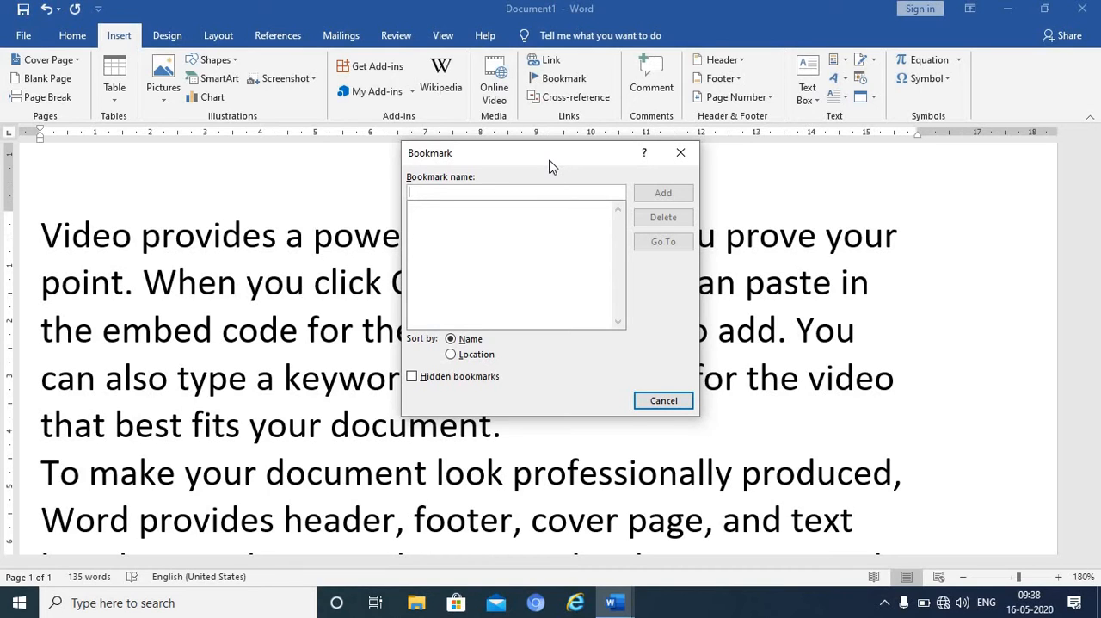
type("book1")
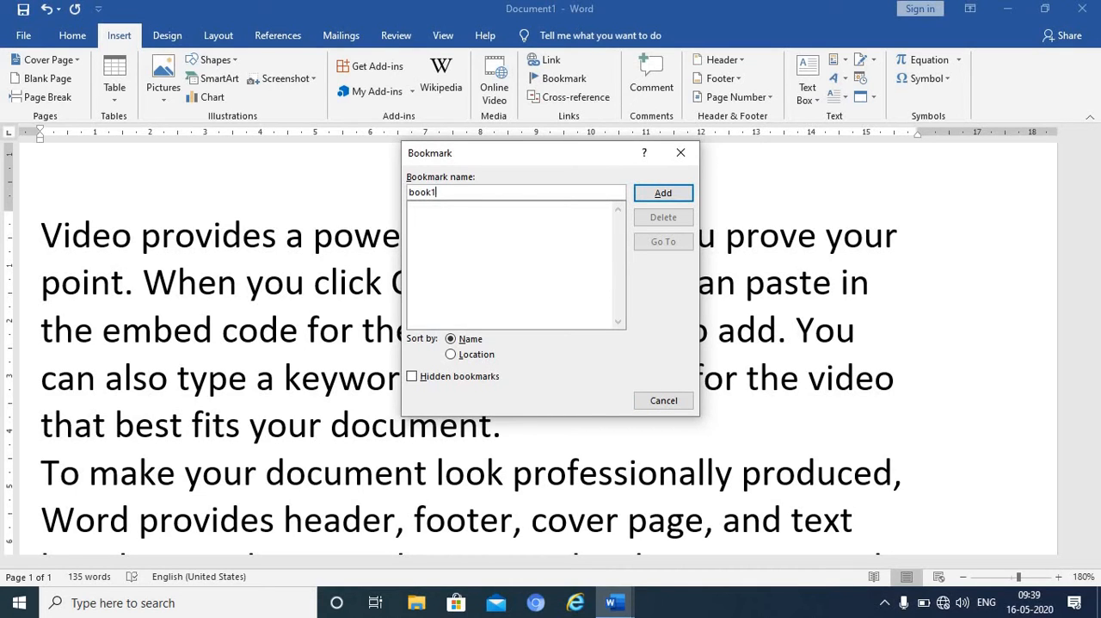
left_click(662, 192)
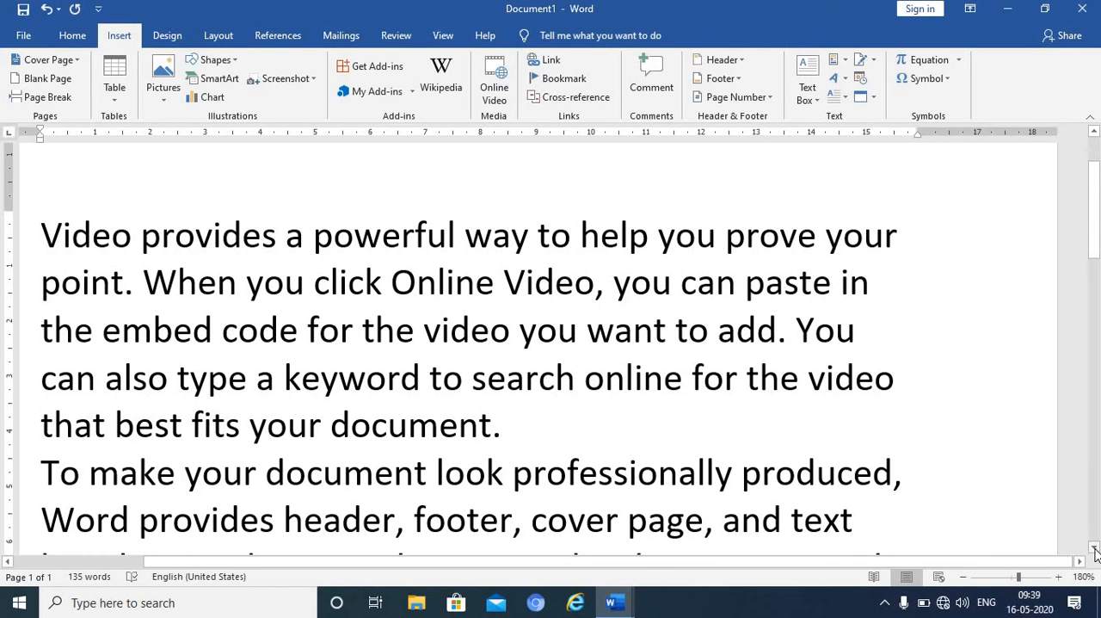
- Place the cursor at the end of the second paragraph, go to the book1 bookmark, and close the Bookmark dialog
left_click(1094, 547)
left_click(1094, 548)
left_click(1094, 548)
left_click(1094, 548)
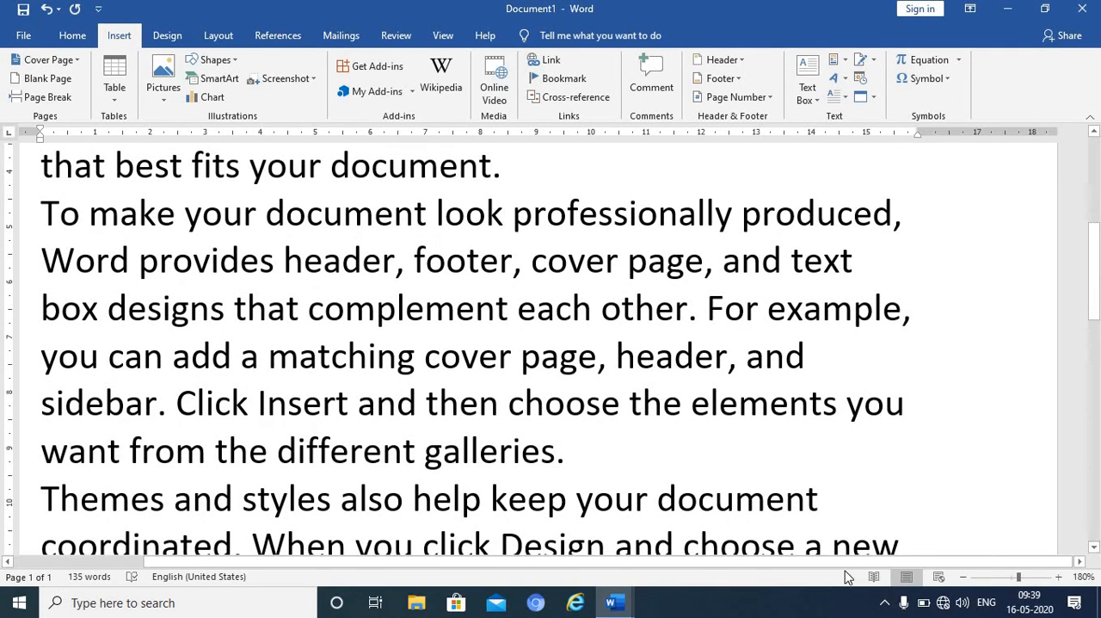
left_click(567, 499)
left_click_drag(940, 456, 762, 507)
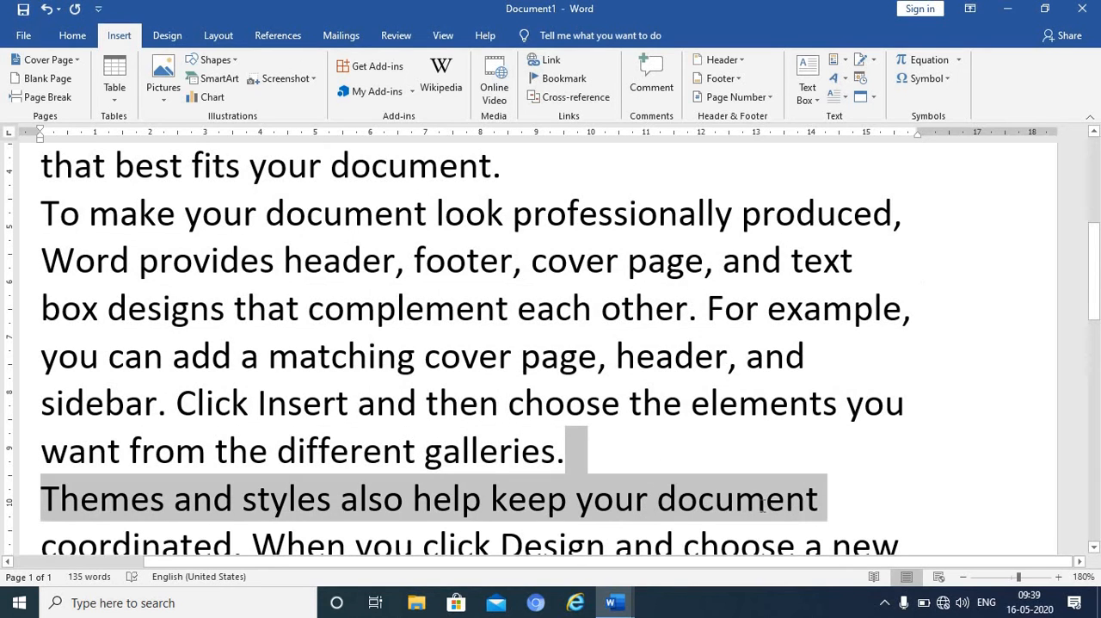
left_click_drag(979, 535, 848, 410)
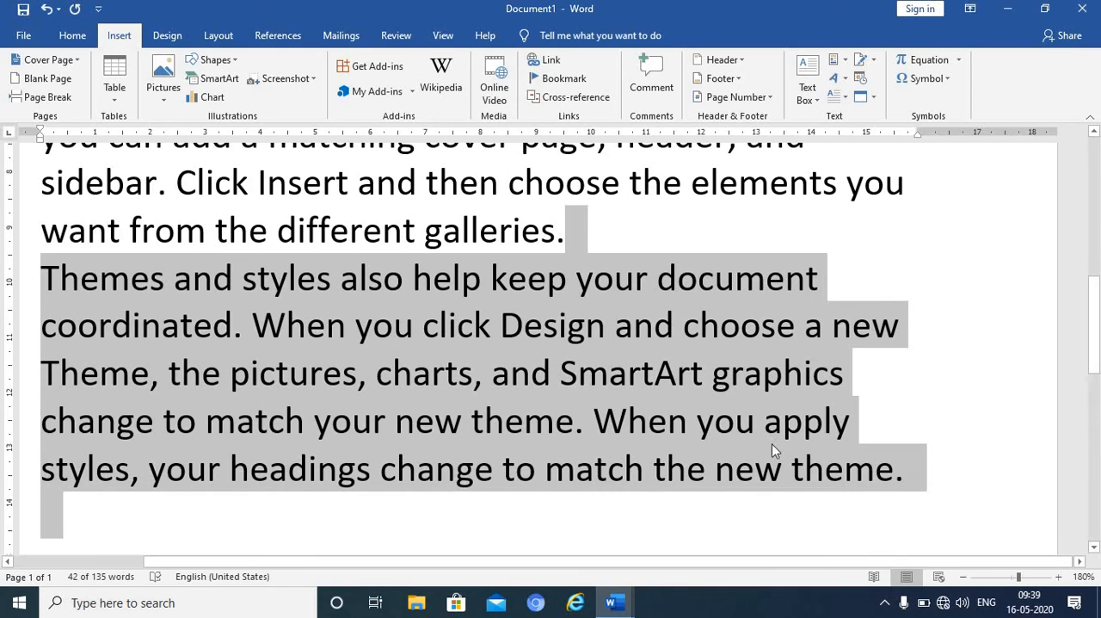
left_click(853, 247)
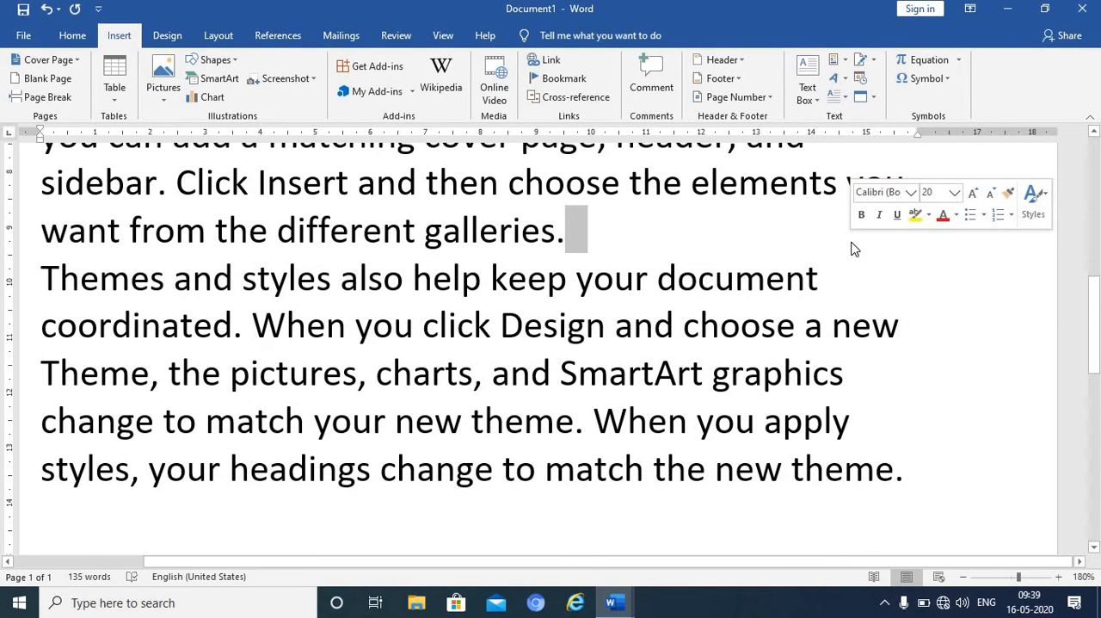
left_click(562, 81)
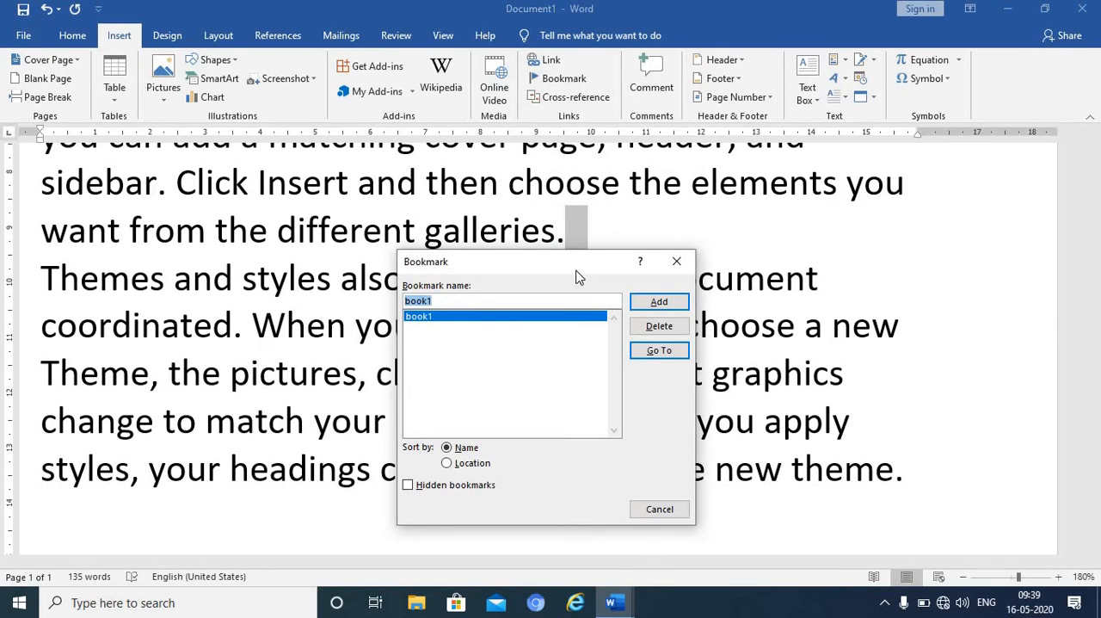
left_click(648, 355)
left_click(675, 515)
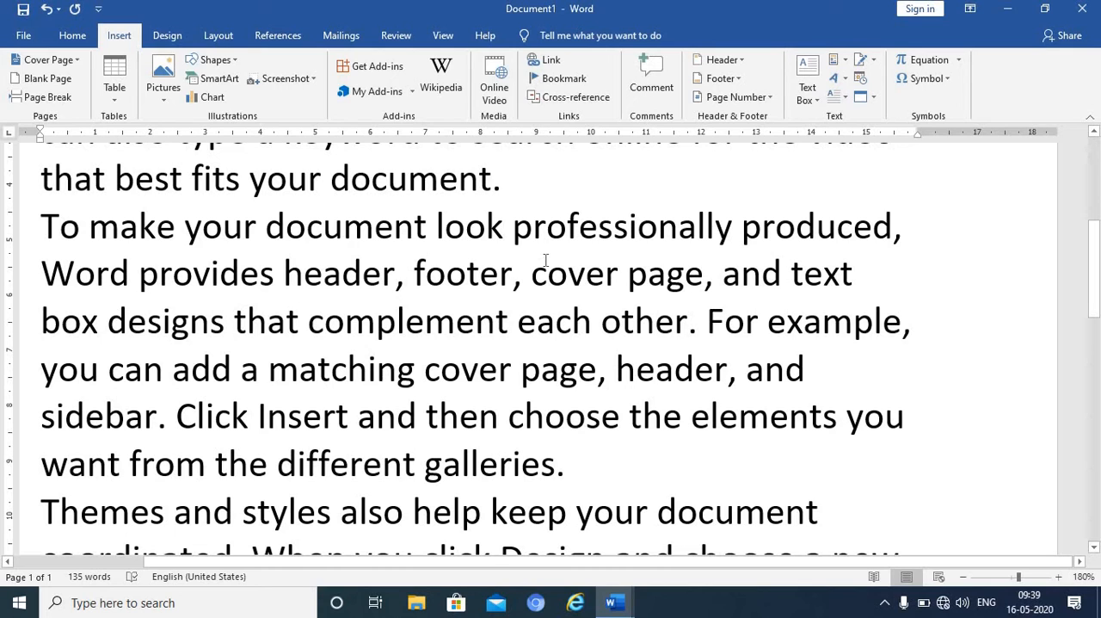
- Delete all the document's text and set the empty paragraph to the No Spacing style with font size 20
key("ctrl+a")
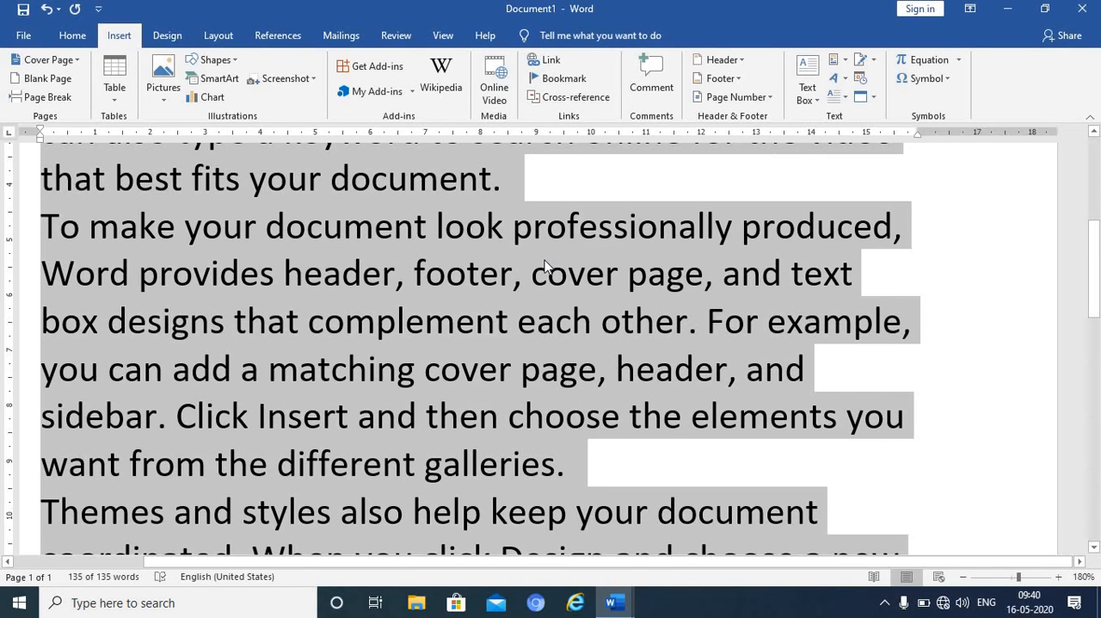
key("Delete")
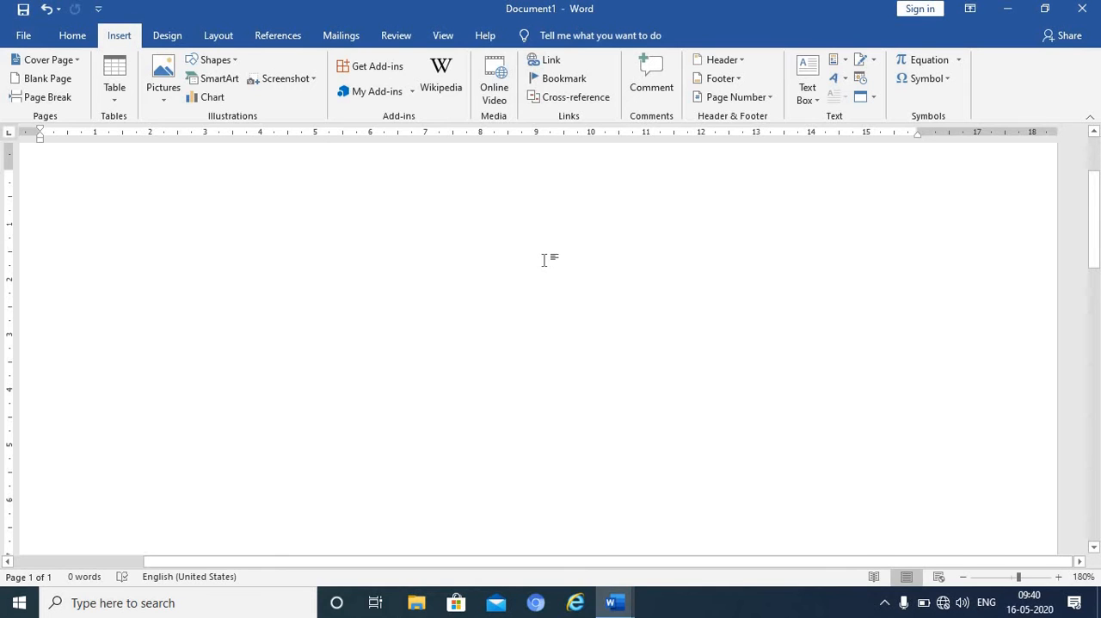
left_click(73, 39)
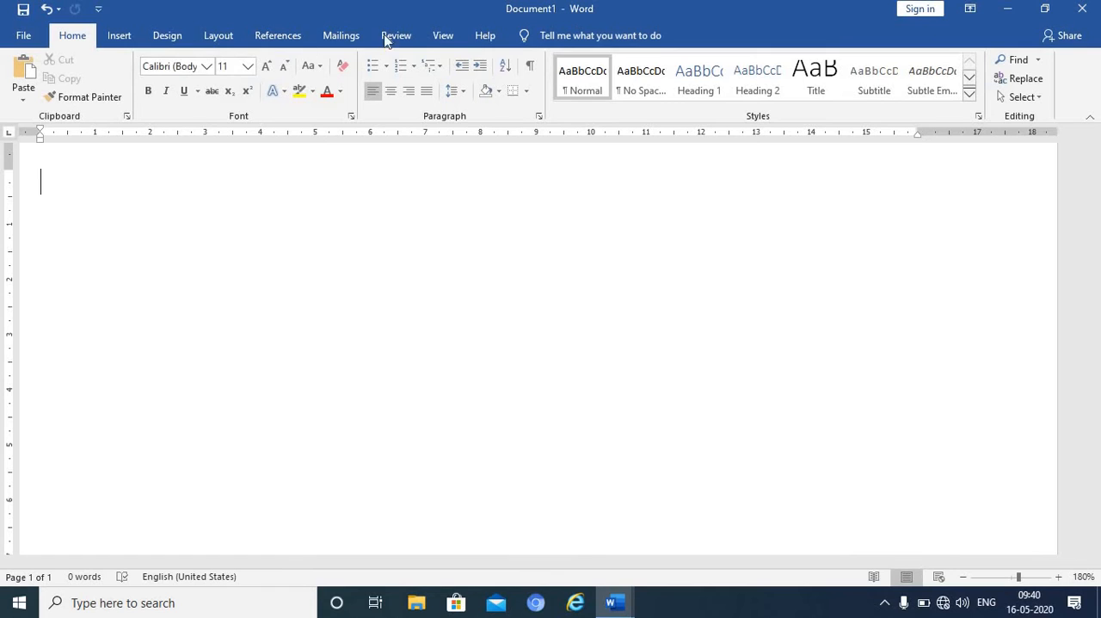
left_click(641, 80)
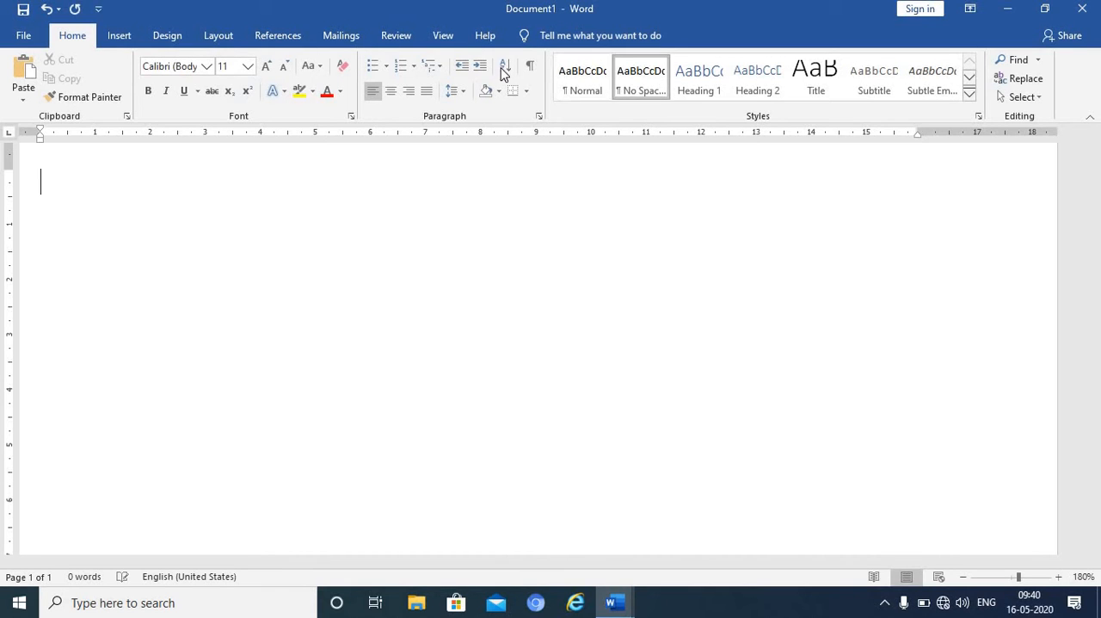
left_click(247, 67)
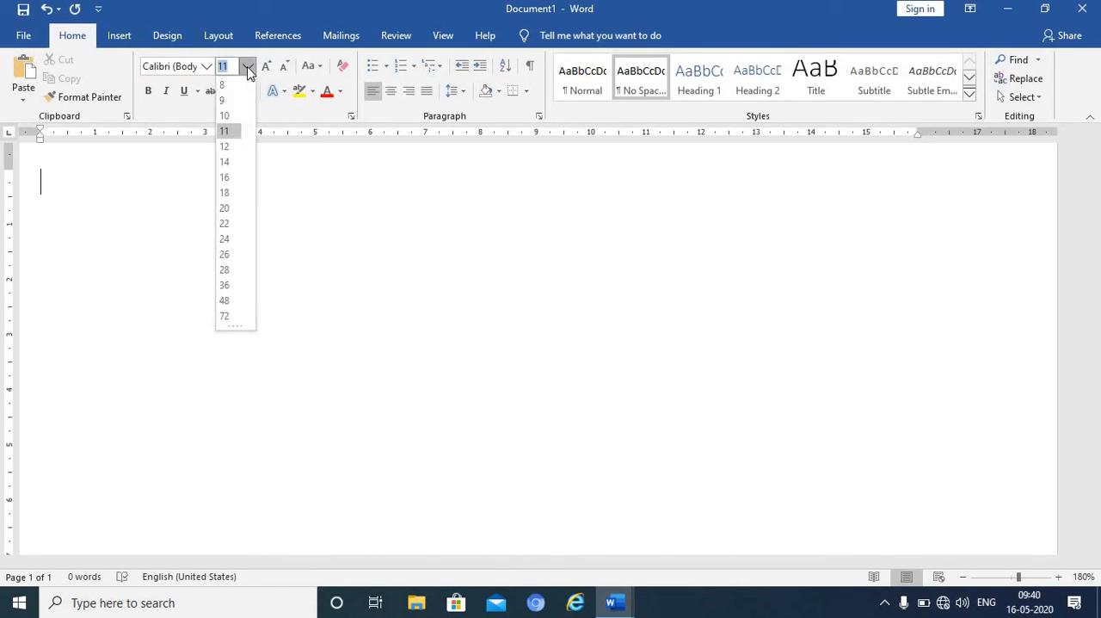
left_click(235, 210)
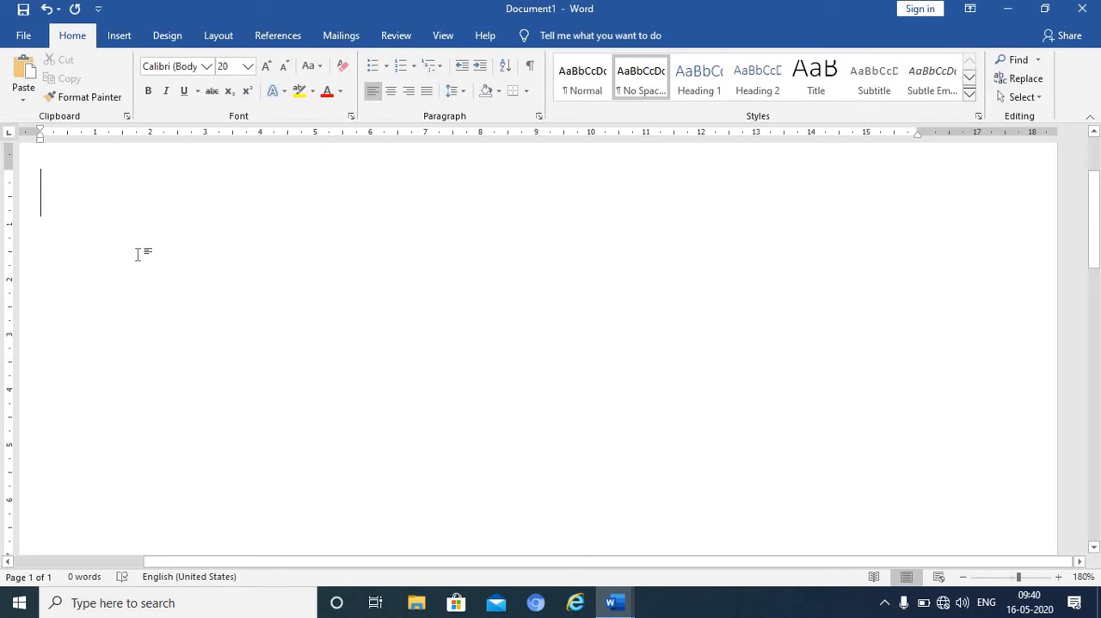
- Enter a list of four first names on separate lines and ignore all spelling flags for the first one
type("so")
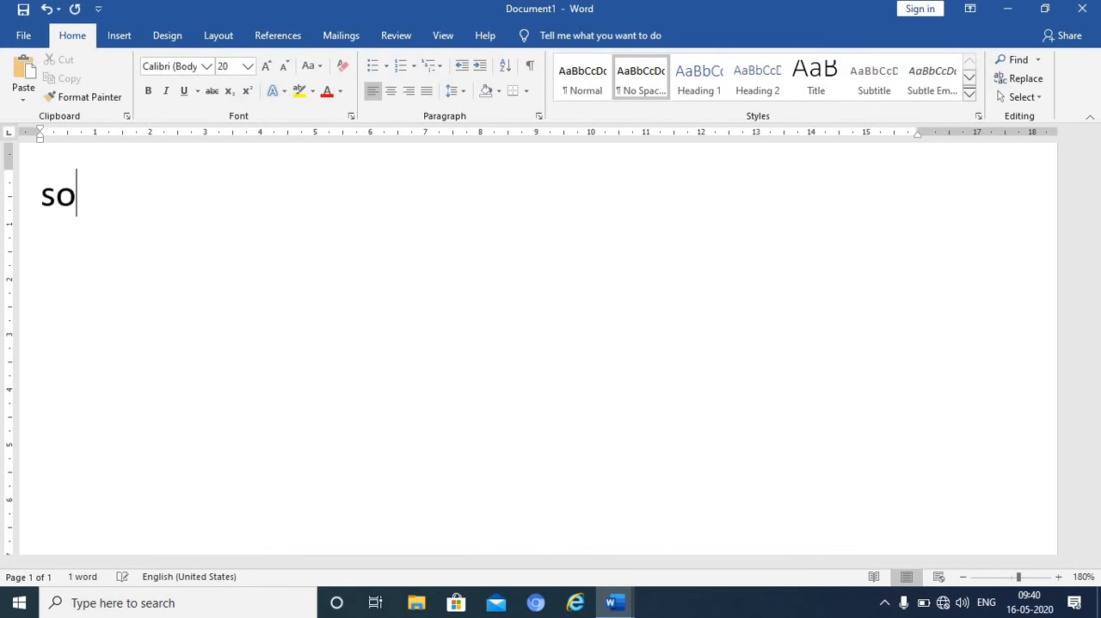
type("han")
key("Return")
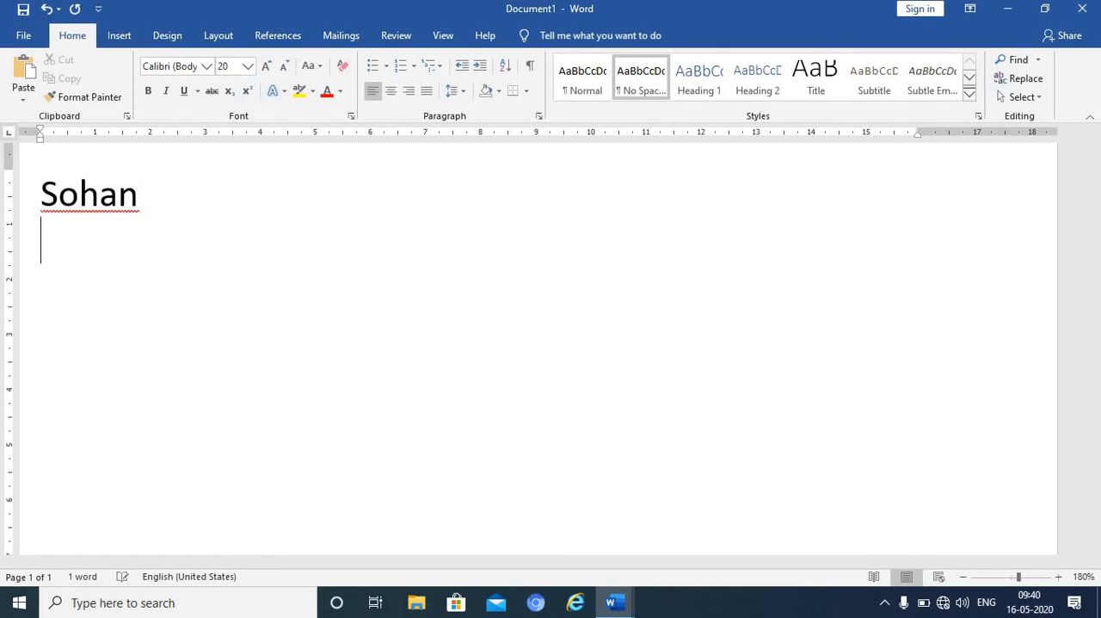
type("mohan")
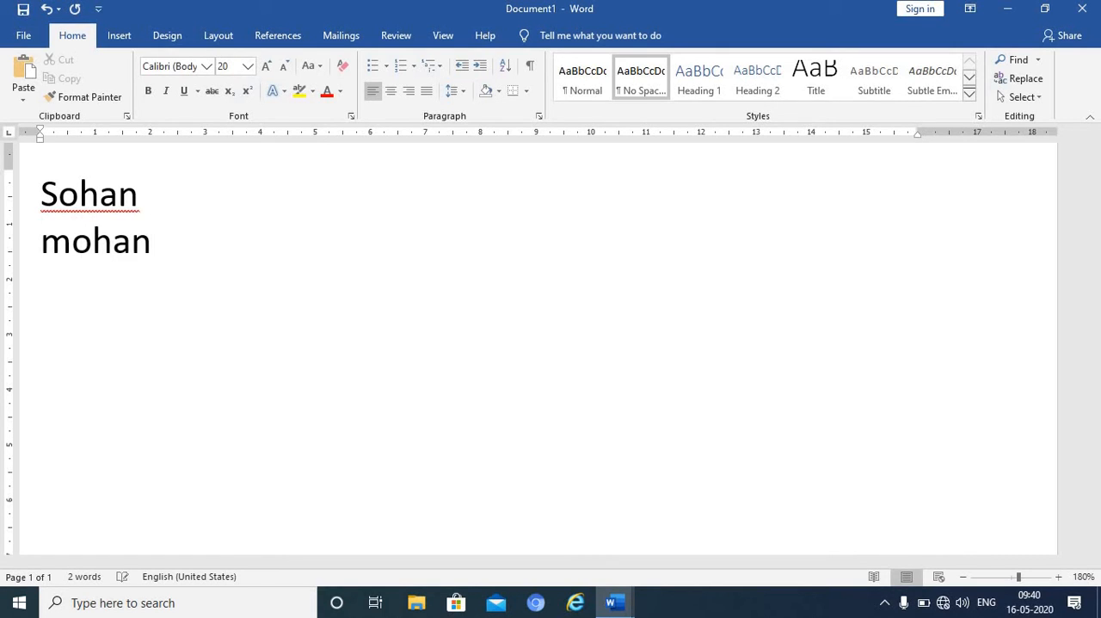
key("Return")
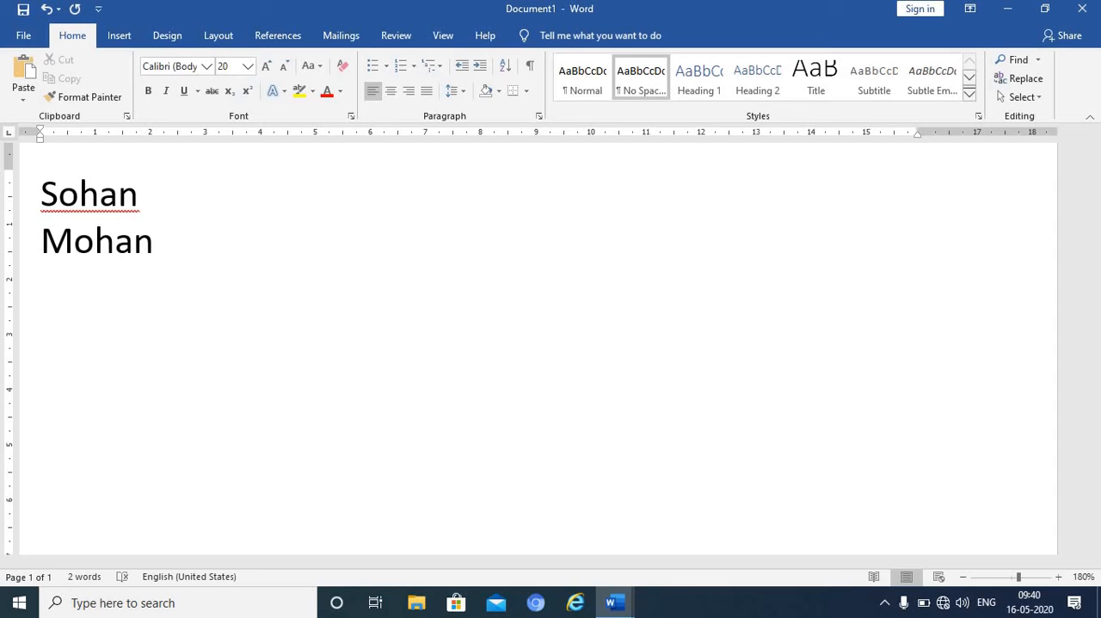
type("gaurav")
key("Return")
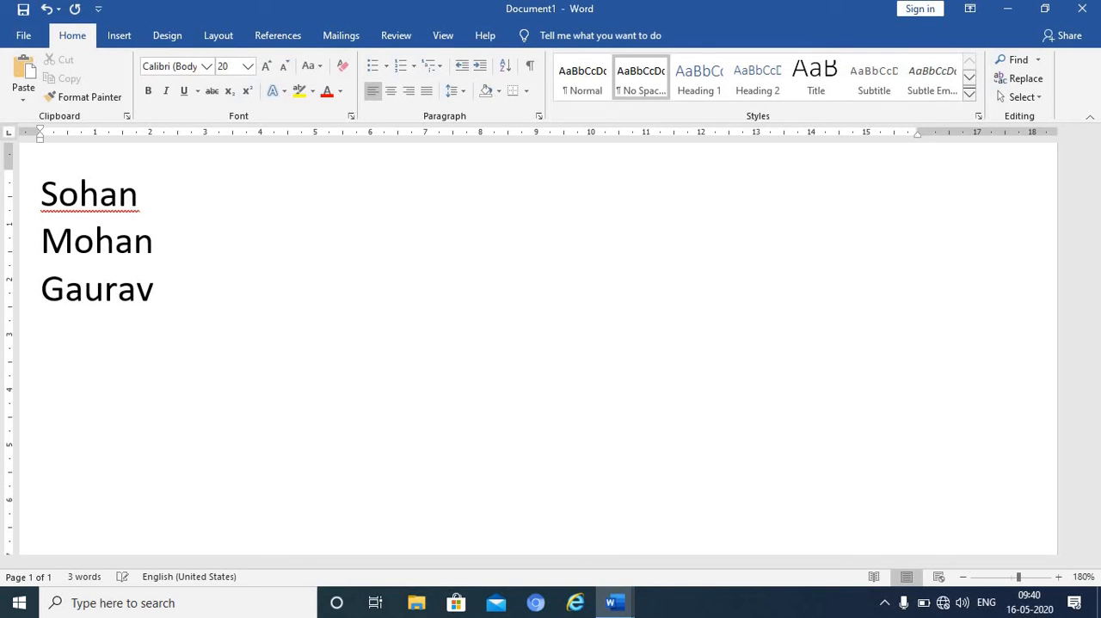
type("parag")
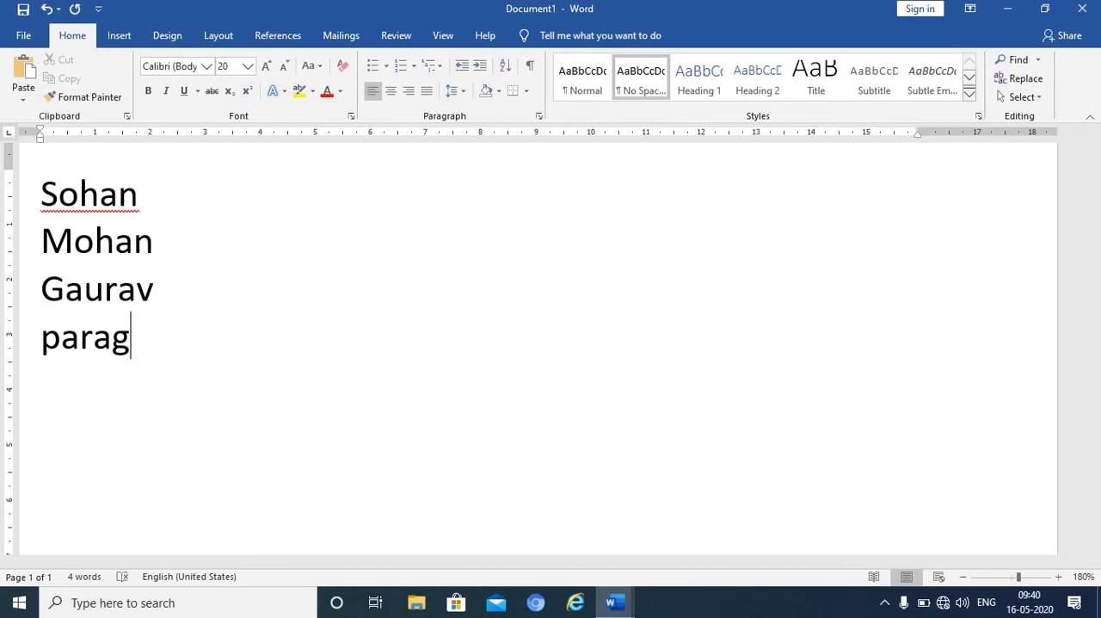
key("Return")
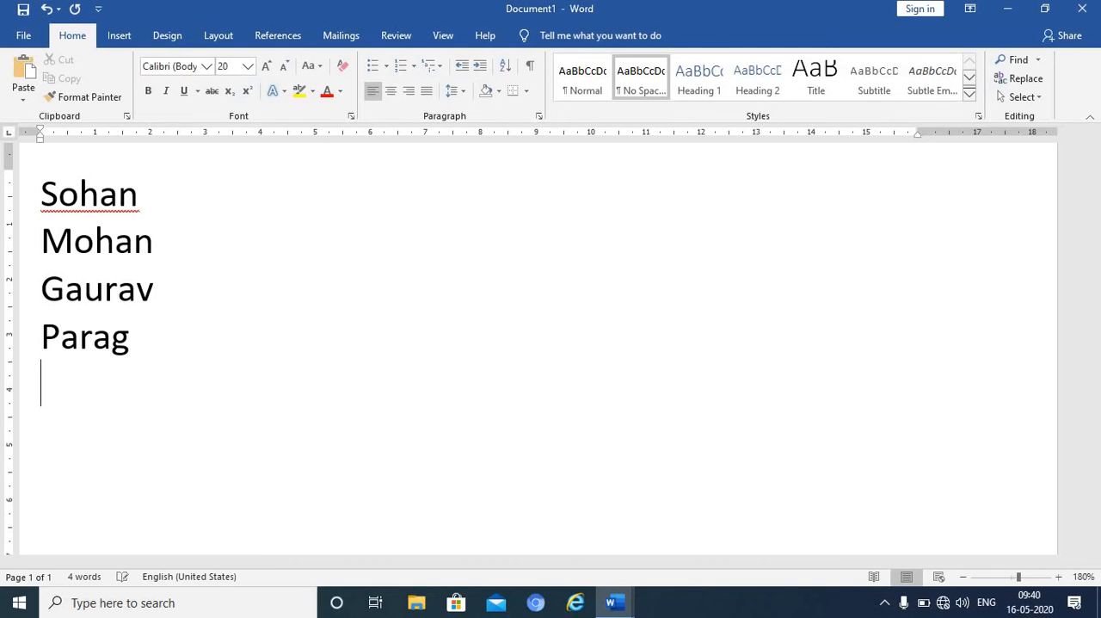
right_click(123, 210)
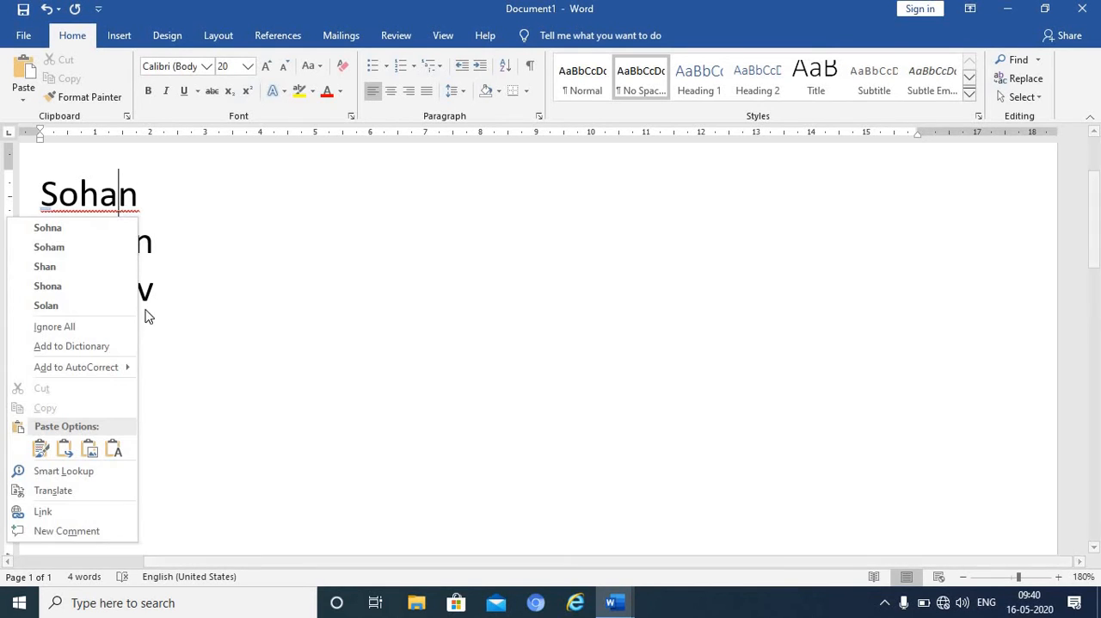
left_click(89, 328)
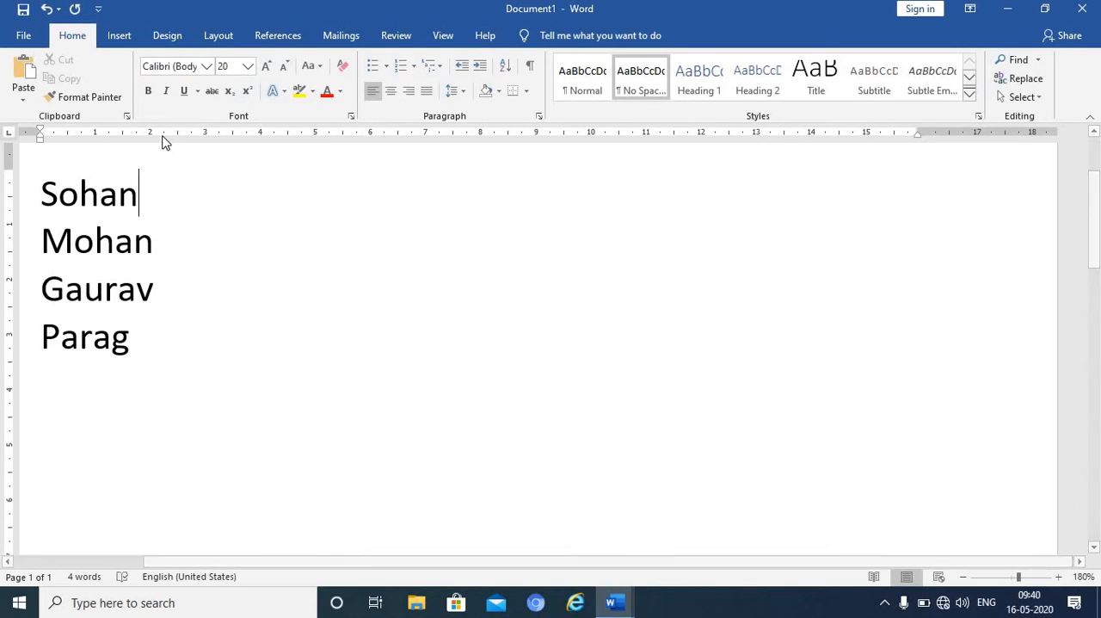
- Add a comment reading "nice" to the first name in the list
left_click(120, 37)
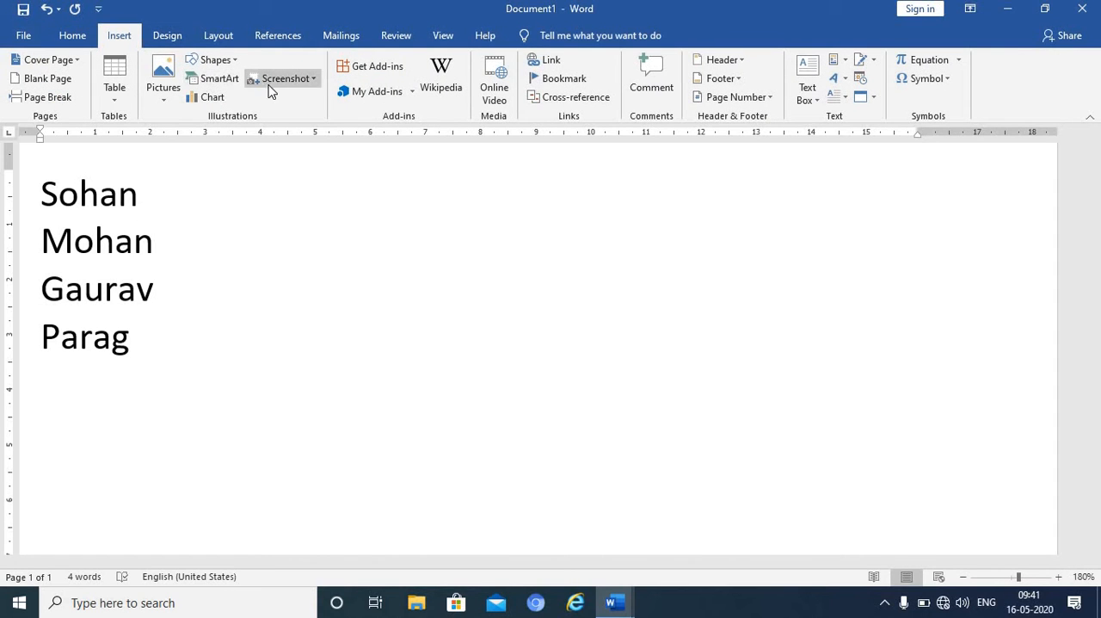
left_click(652, 85)
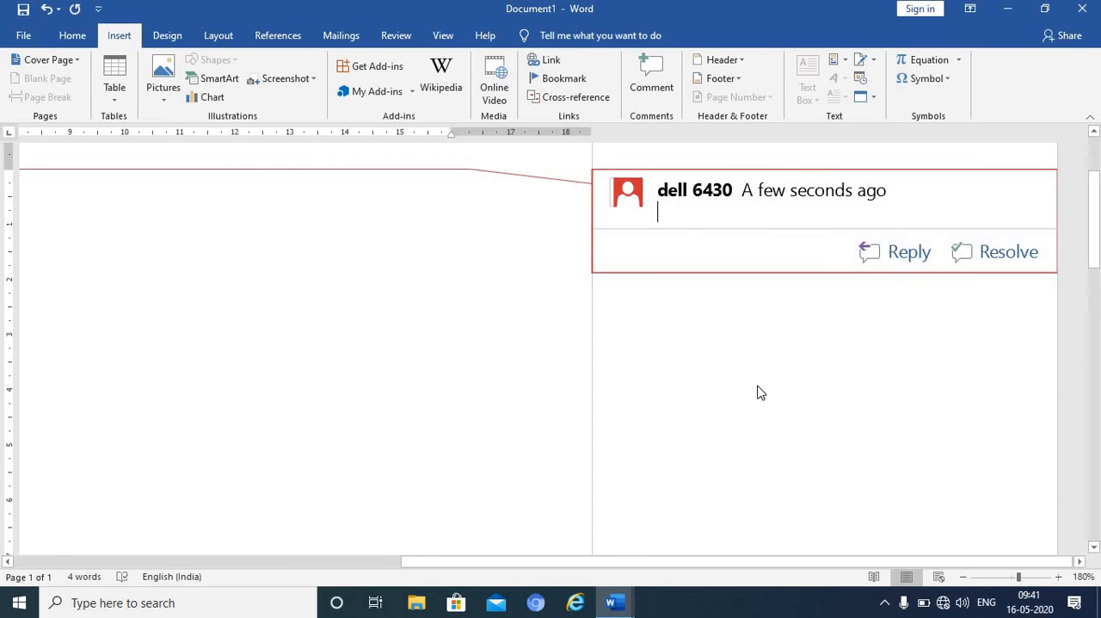
left_click(962, 578)
left_click(962, 578)
left_click(961, 578)
left_click(962, 578)
left_click(962, 578)
left_click(962, 578)
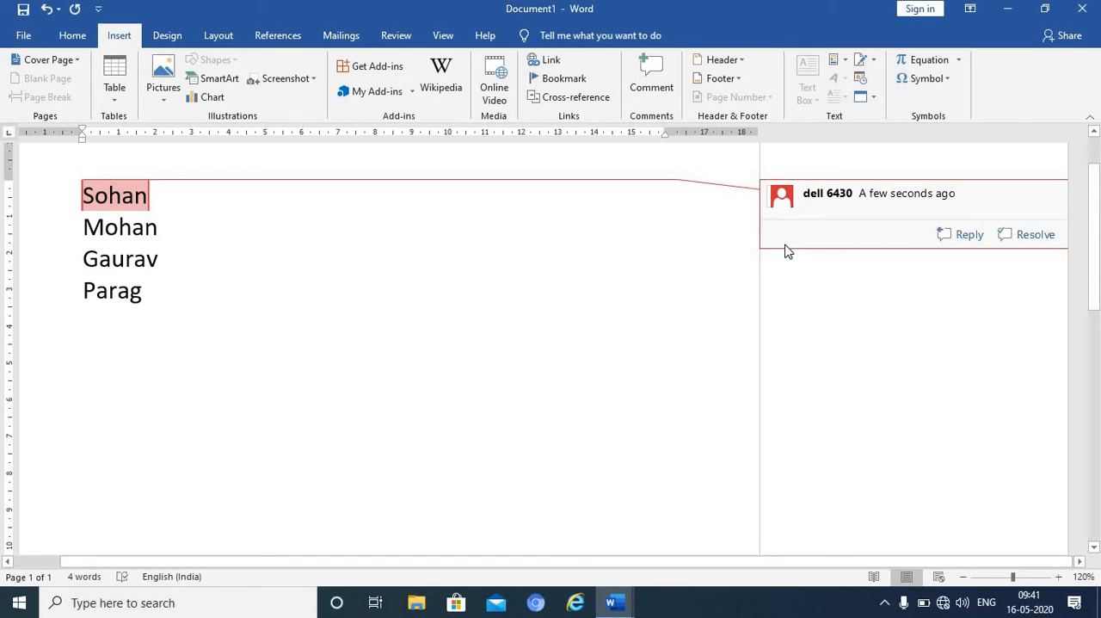
type("nice")
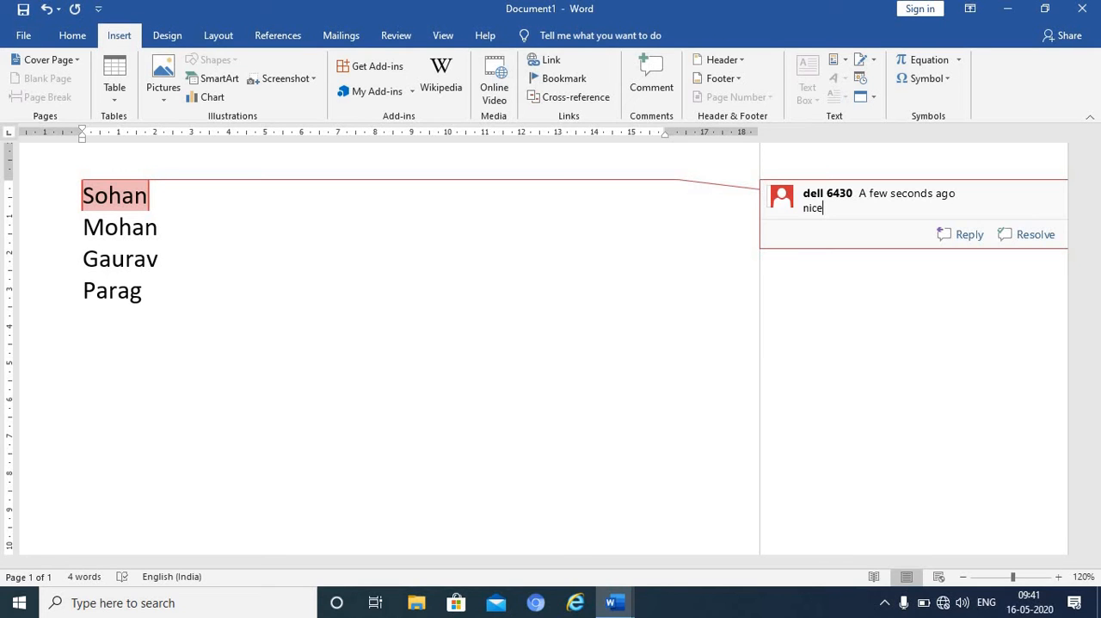
- Add a comment reading "good job" to the second name in the list
left_click(158, 230)
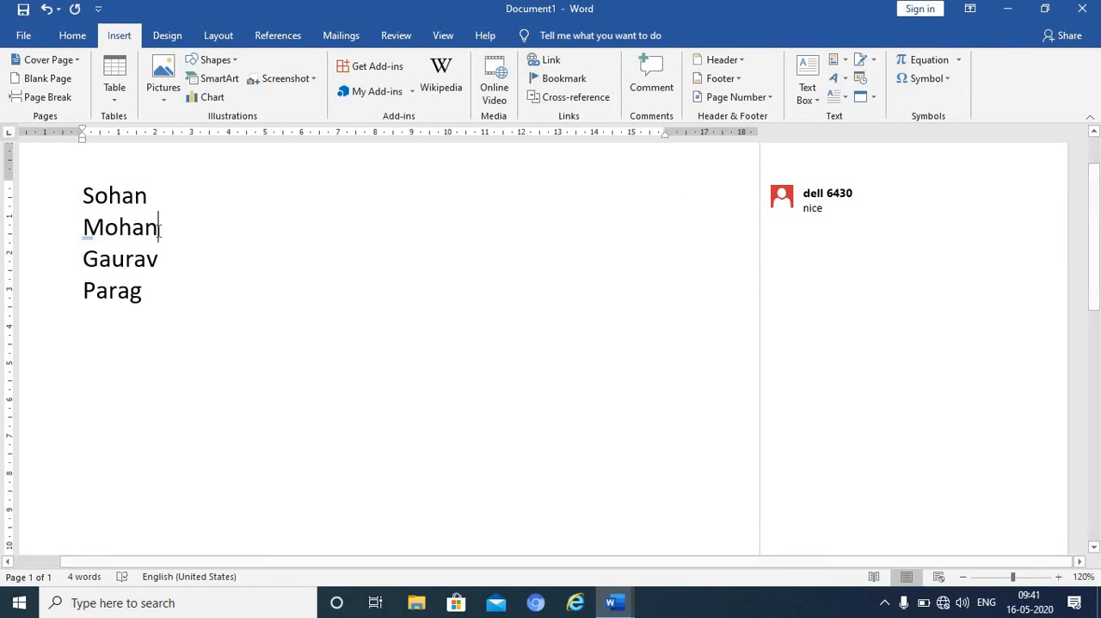
left_click(654, 99)
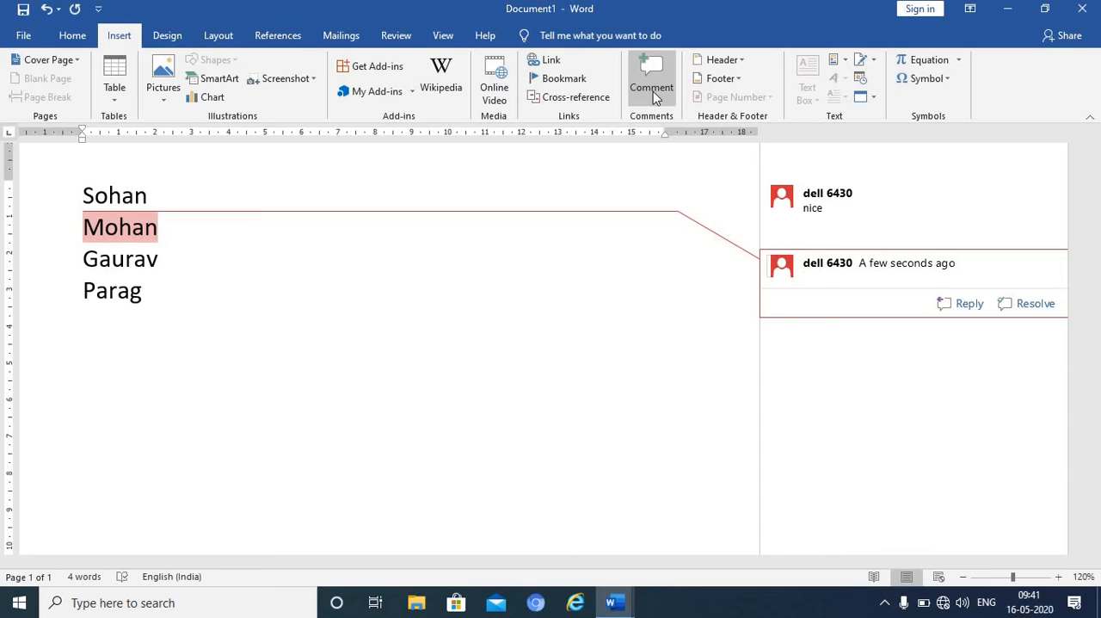
type("good job")
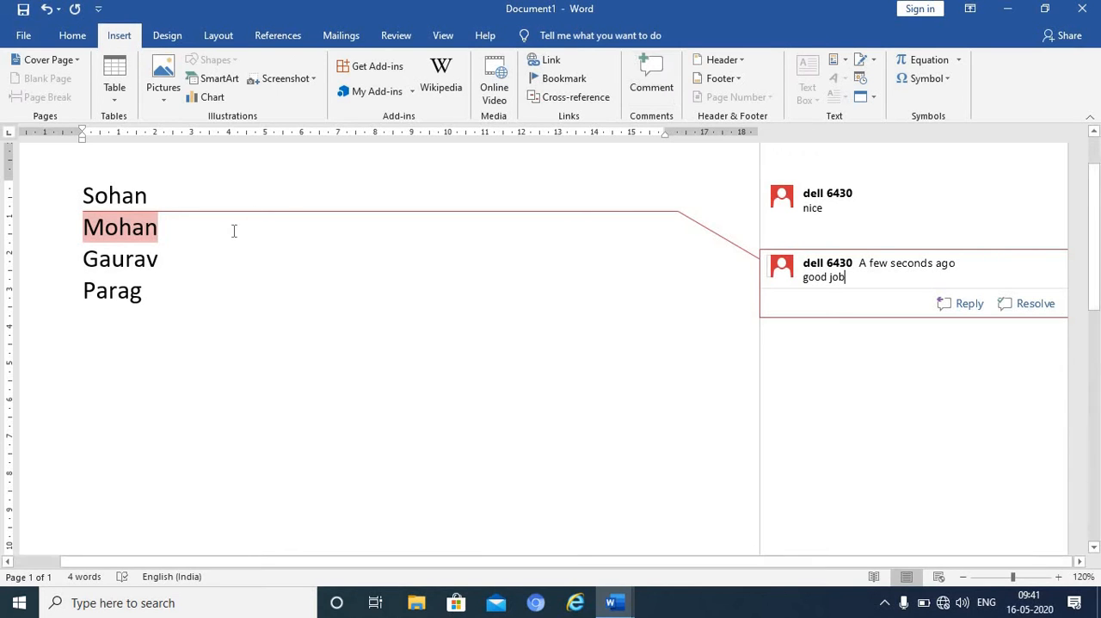
- Add a comment reading "good" to the third name in the list
left_click(161, 260)
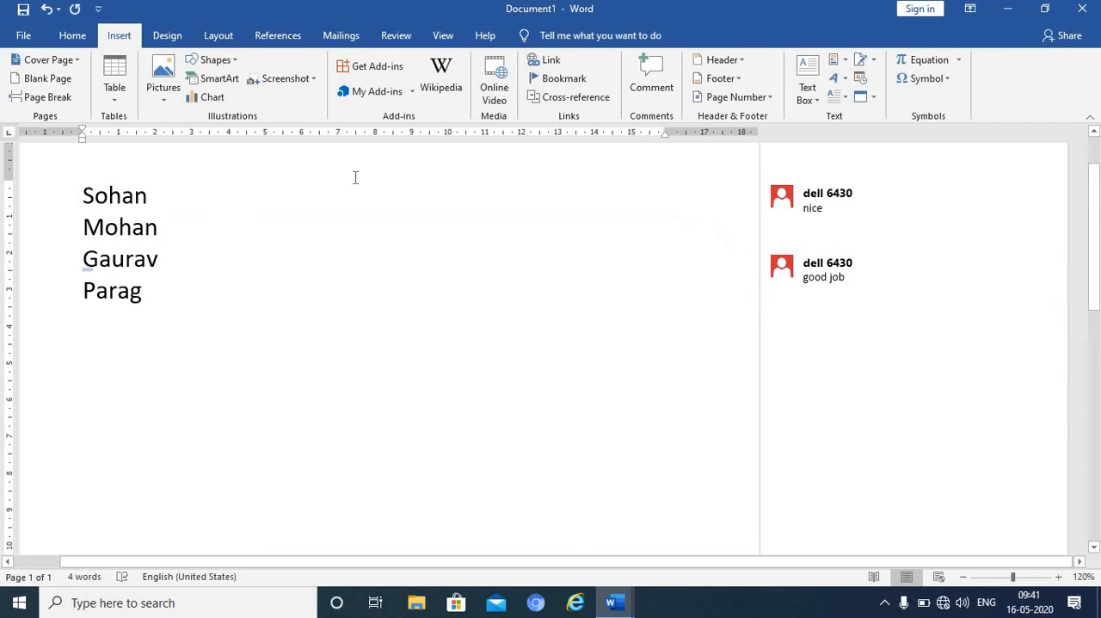
left_click(652, 71)
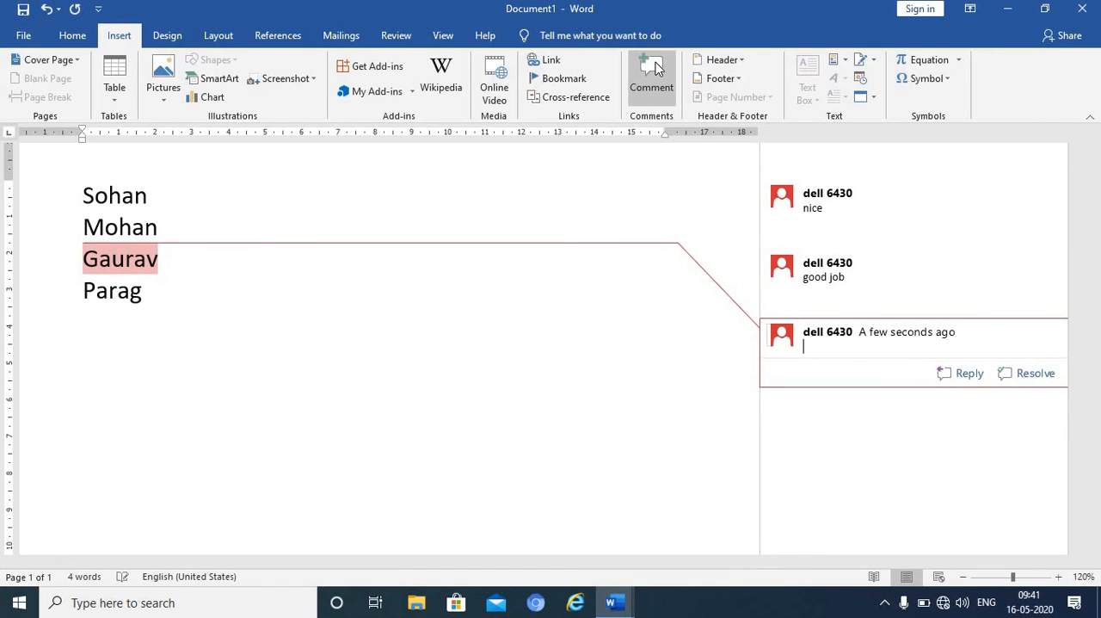
type("good")
- Add a comment reading "well done" to the fourth name in the list
left_click(145, 295)
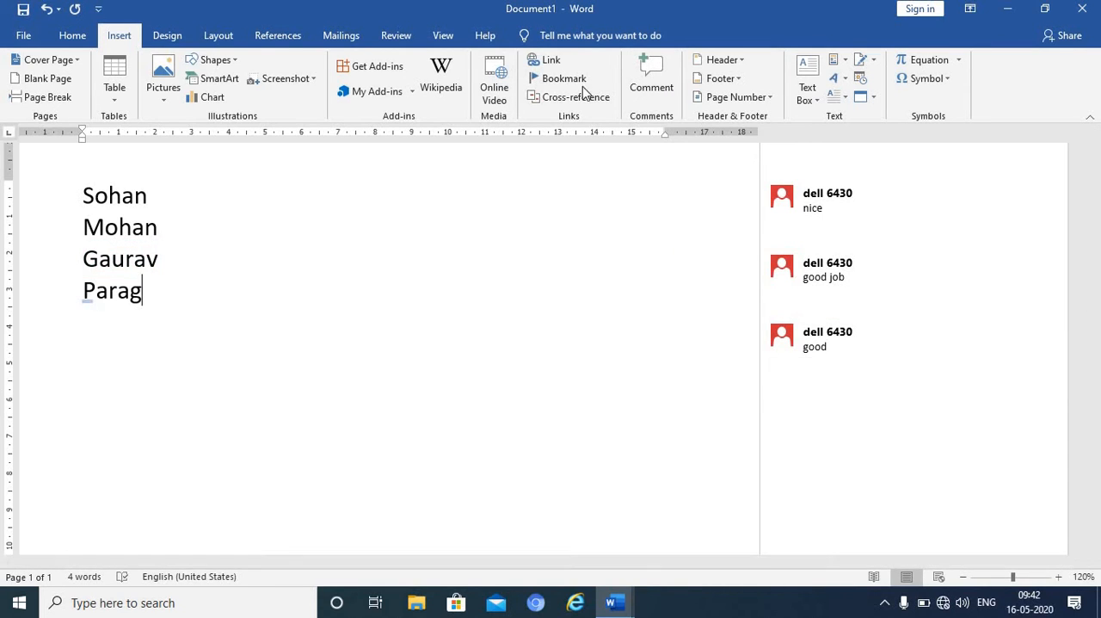
left_click(647, 73)
type("well")
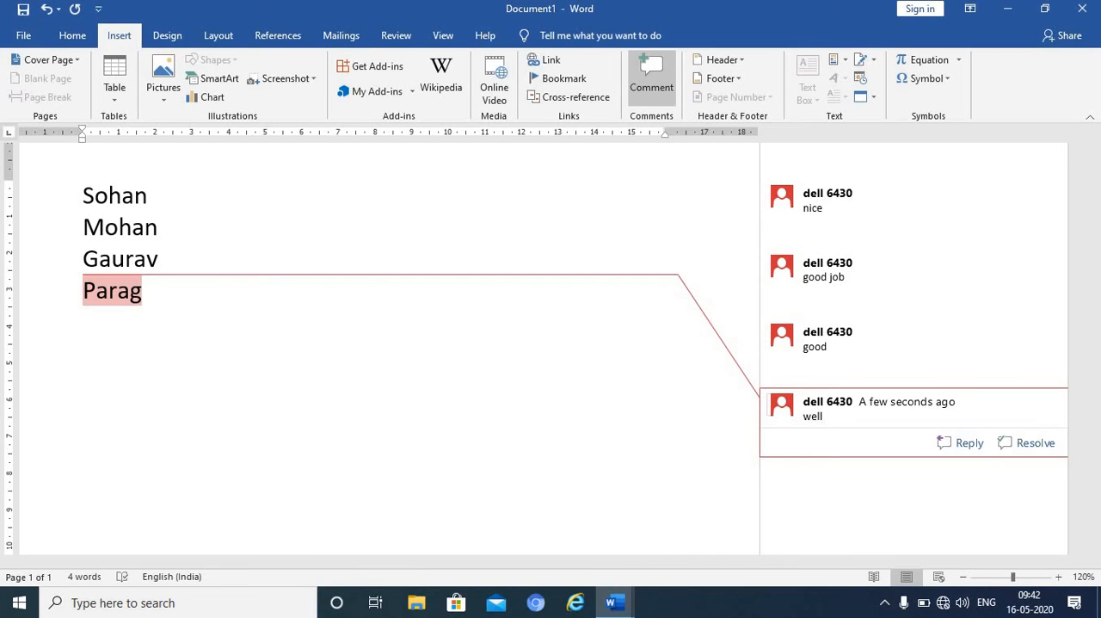
type(" done")
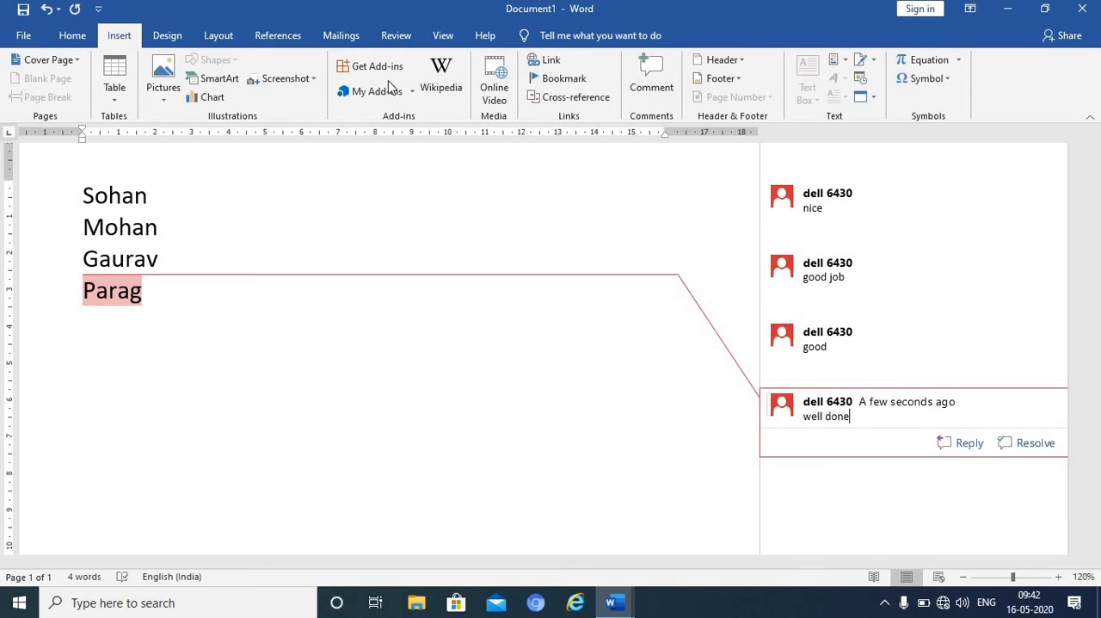
- Review the comment attached to the first name and delete the whole list of names with its comments
left_click(150, 197)
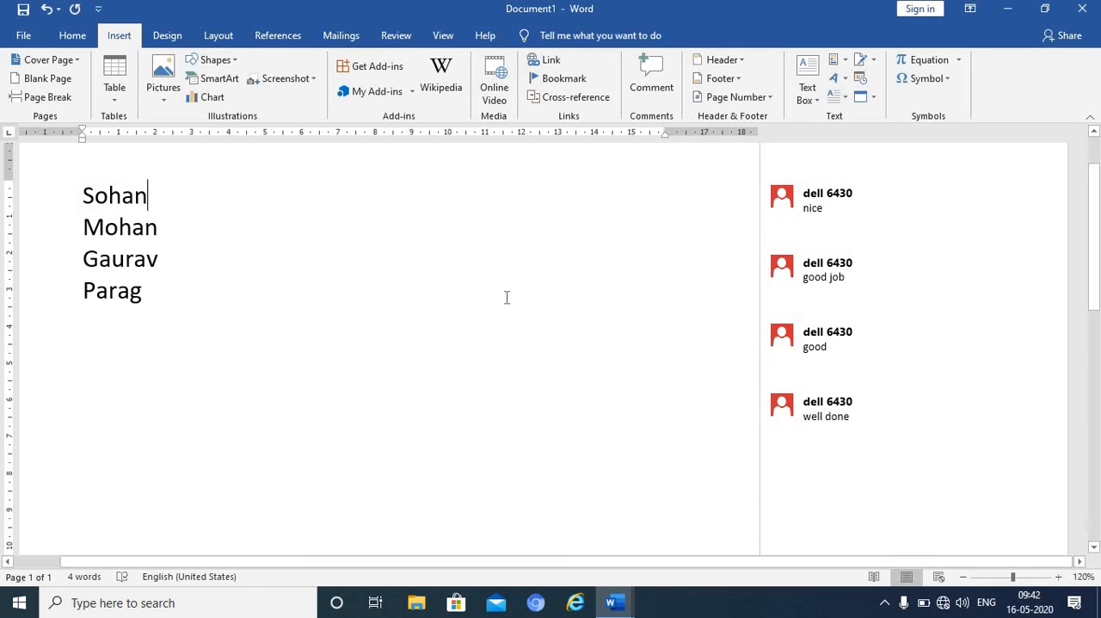
left_click(779, 202)
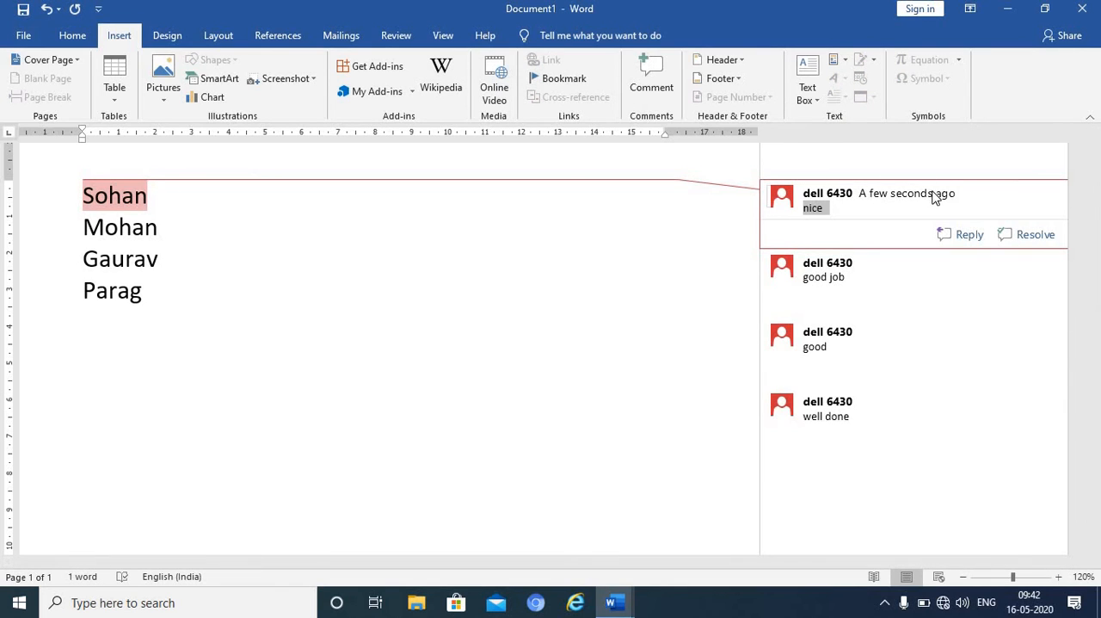
left_click(158, 225)
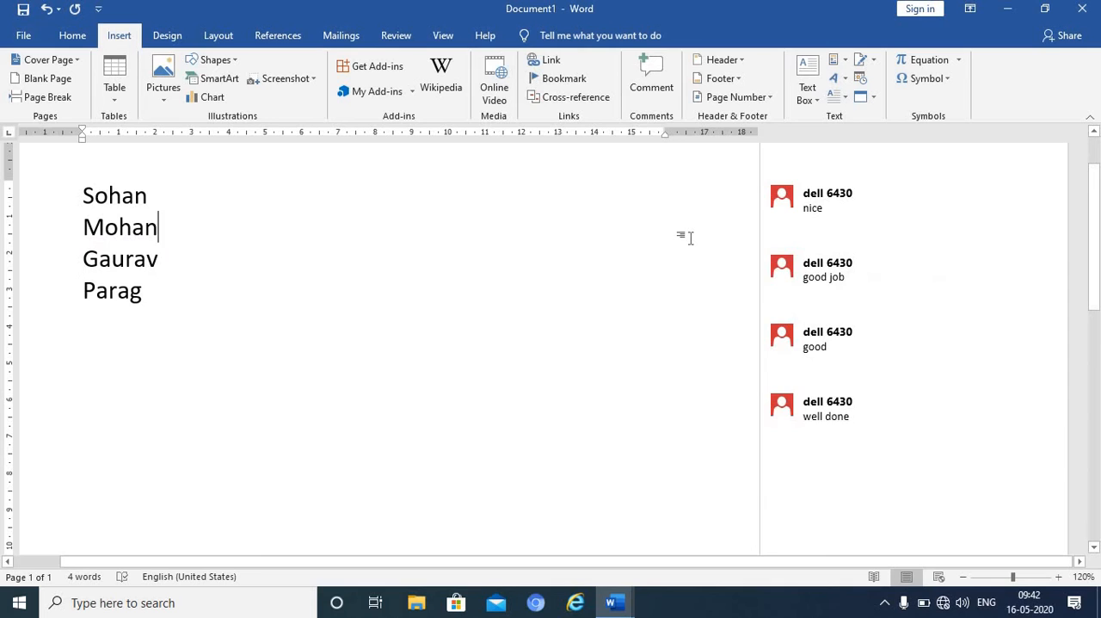
key("ctrl+a")
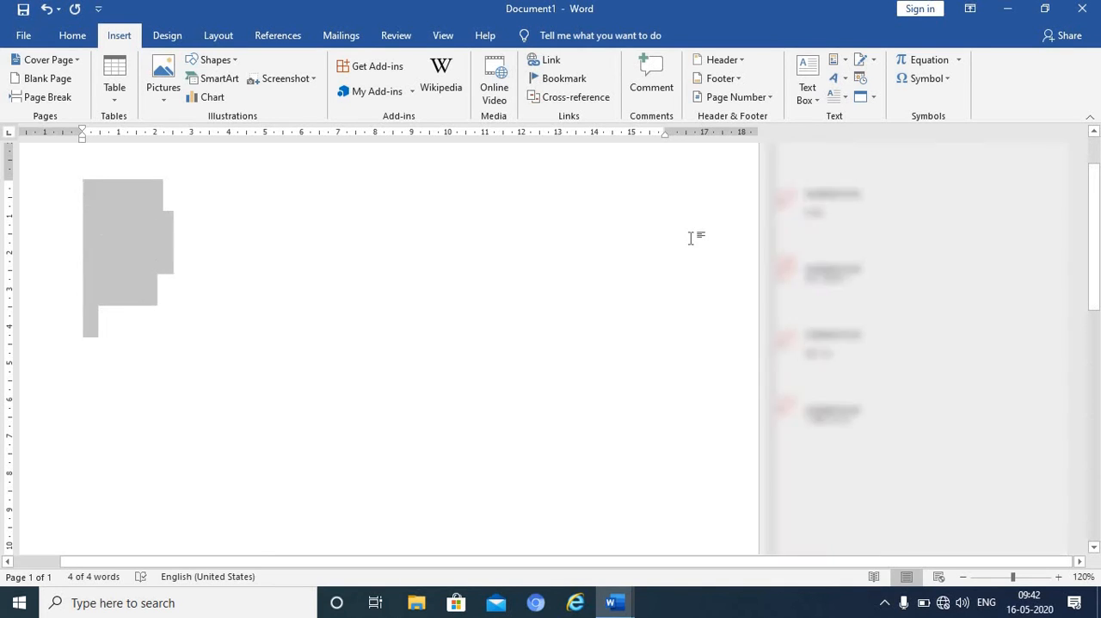
key("Delete")
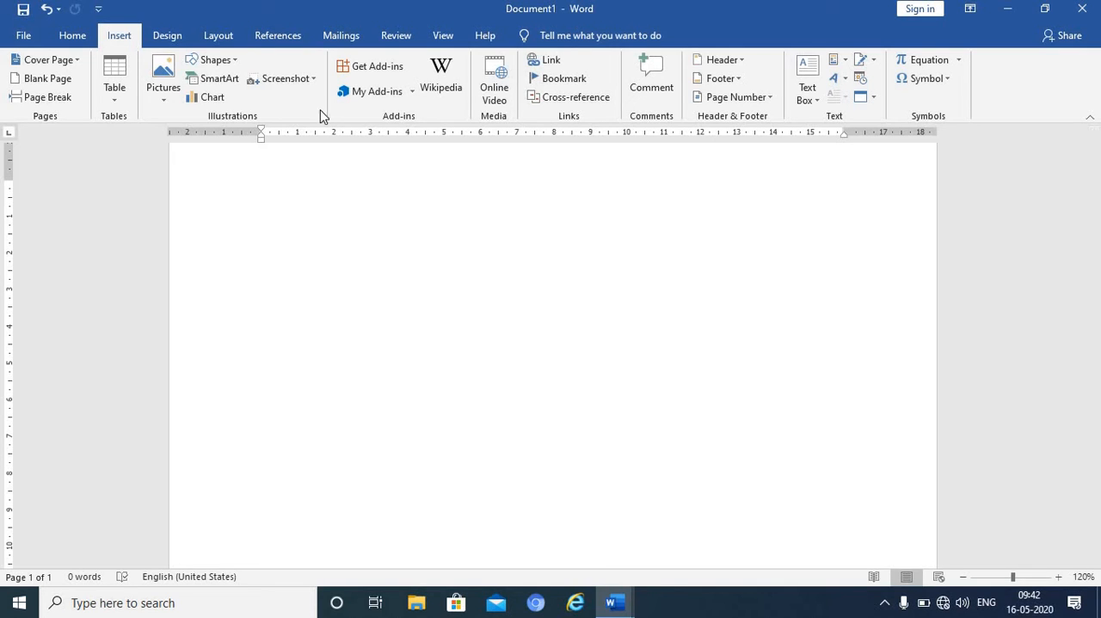
- Insert a Basic Pyramid SmartArt graphic from the Pyramid category into the empty document
left_click(219, 79)
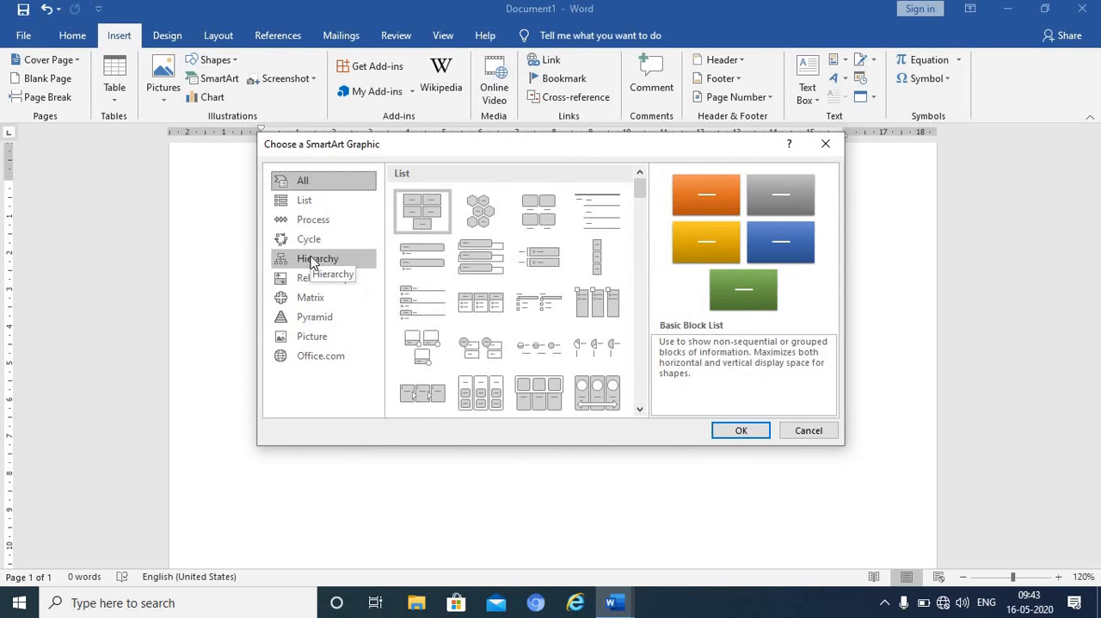
left_click(317, 318)
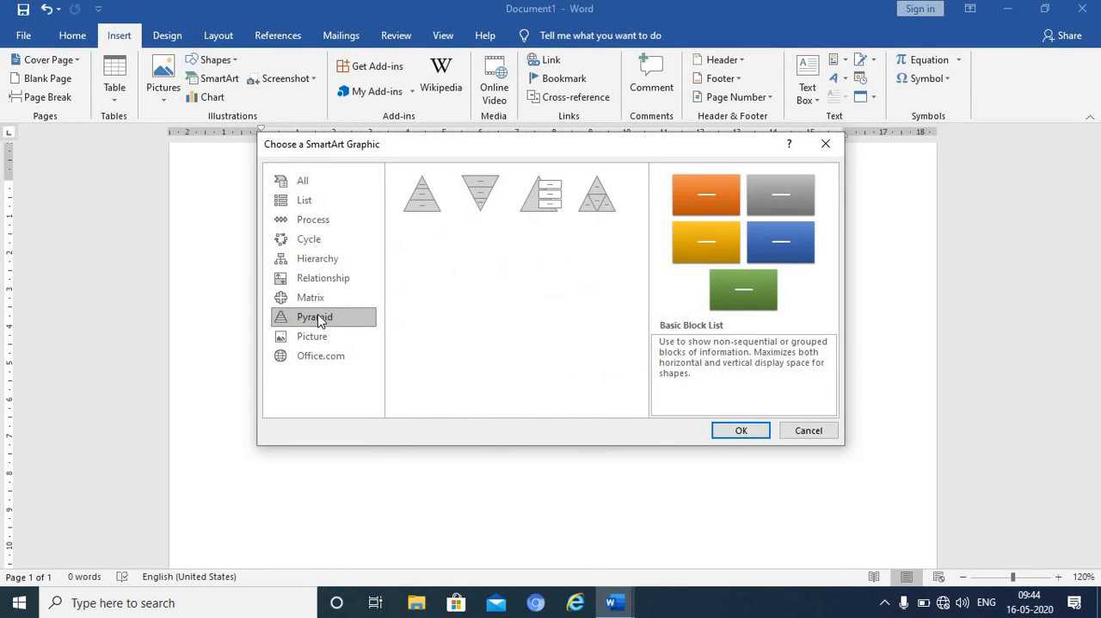
left_click(415, 198)
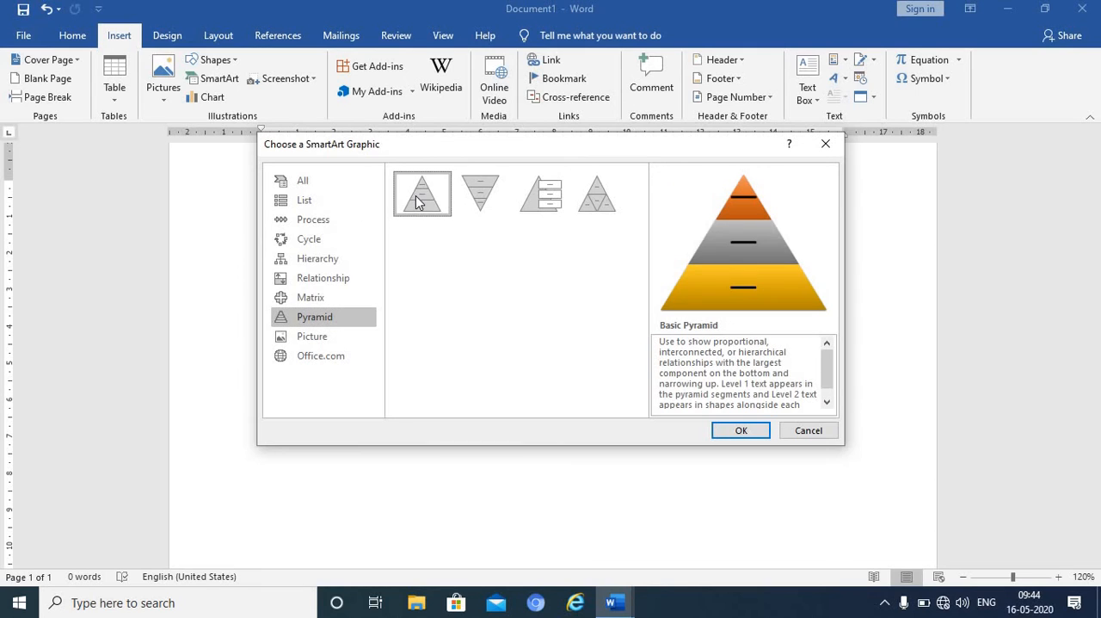
left_click(736, 431)
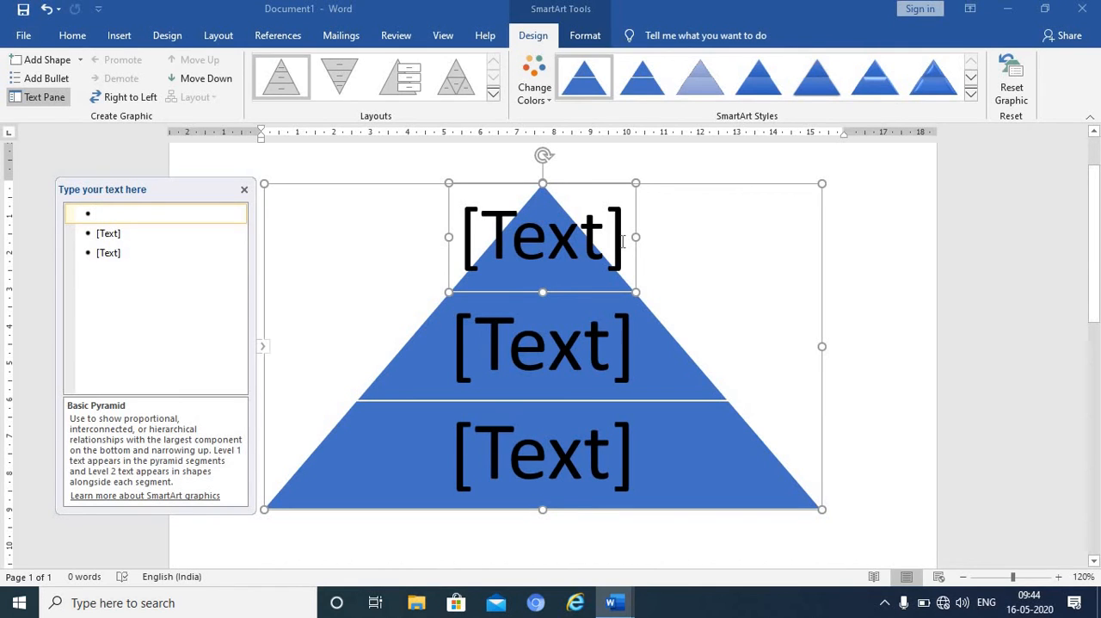
- Label the pyramid's three levels from the tip down as "Top", "Middle" and "lower"
type("t")
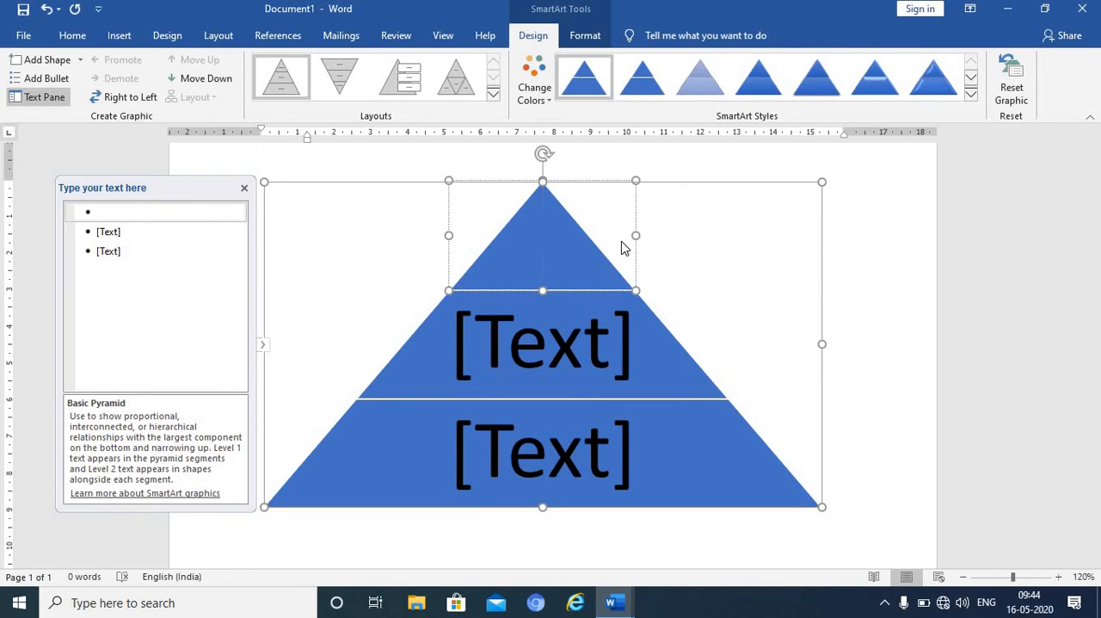
type("Top")
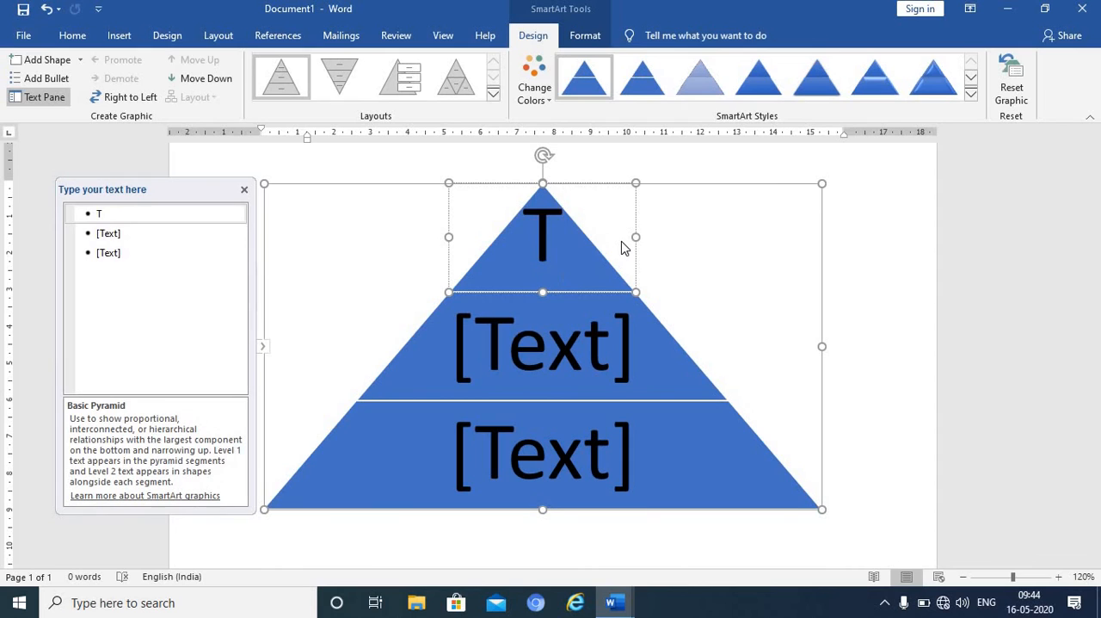
left_click(610, 343)
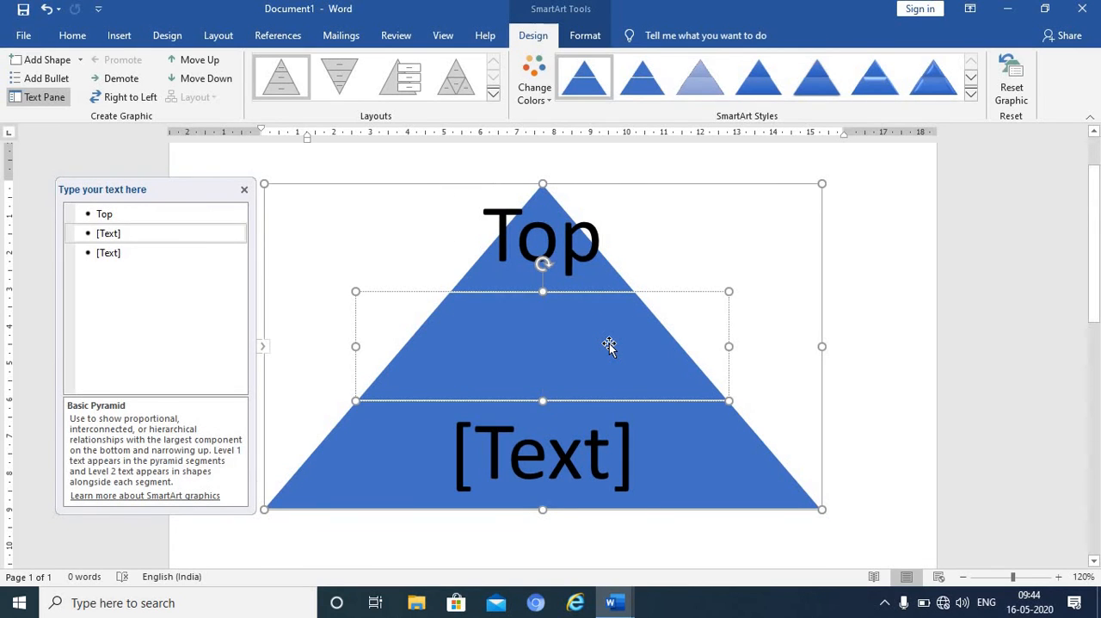
type("Middle")
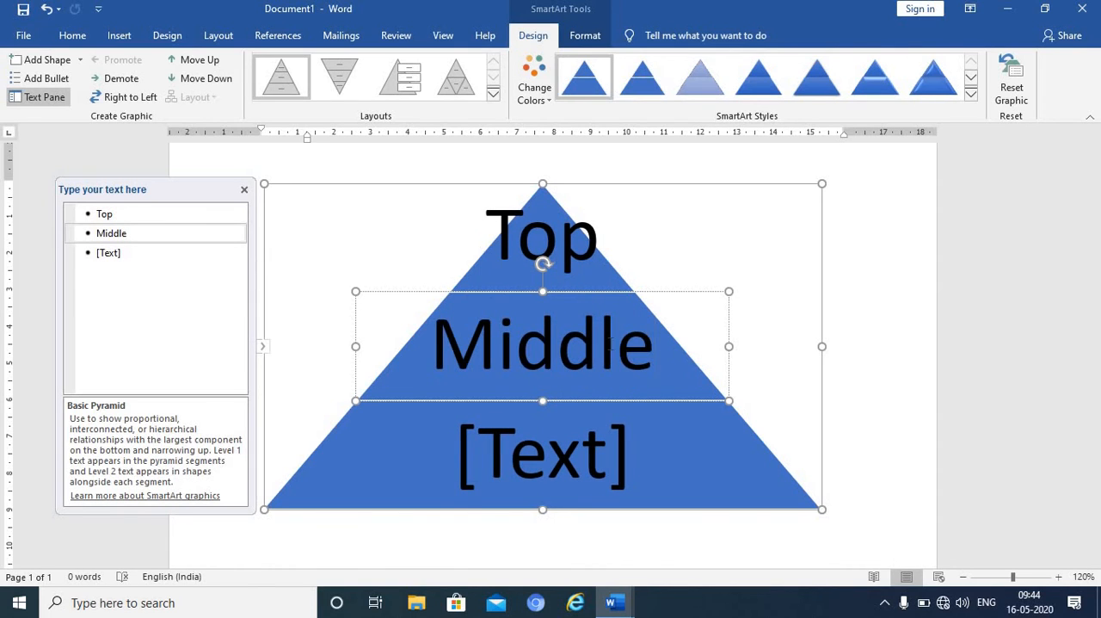
left_click(602, 460)
type("lower")
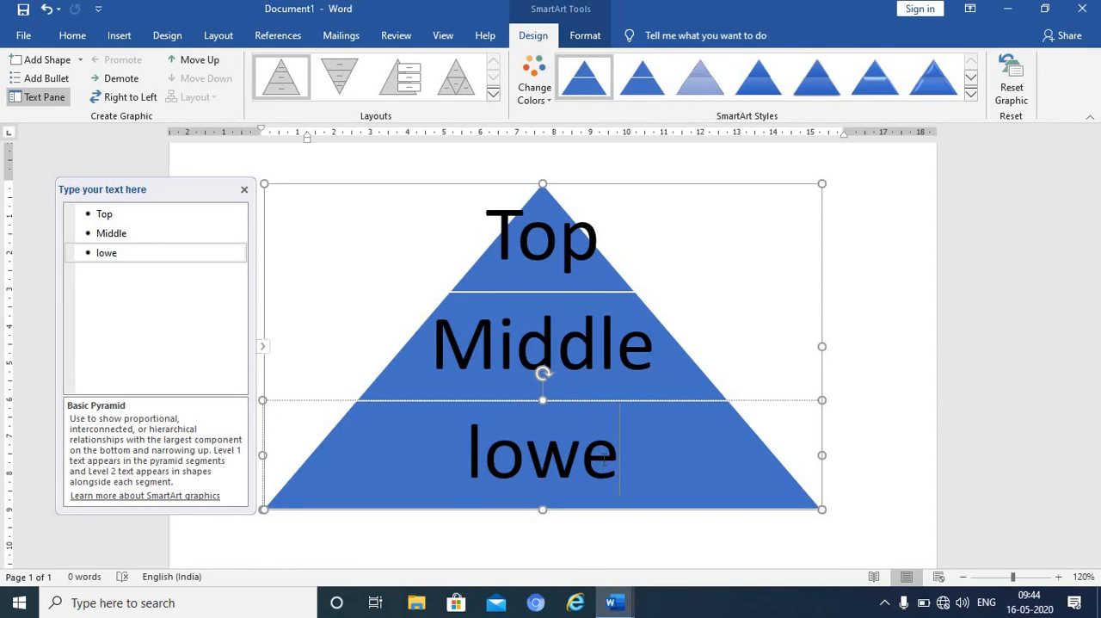